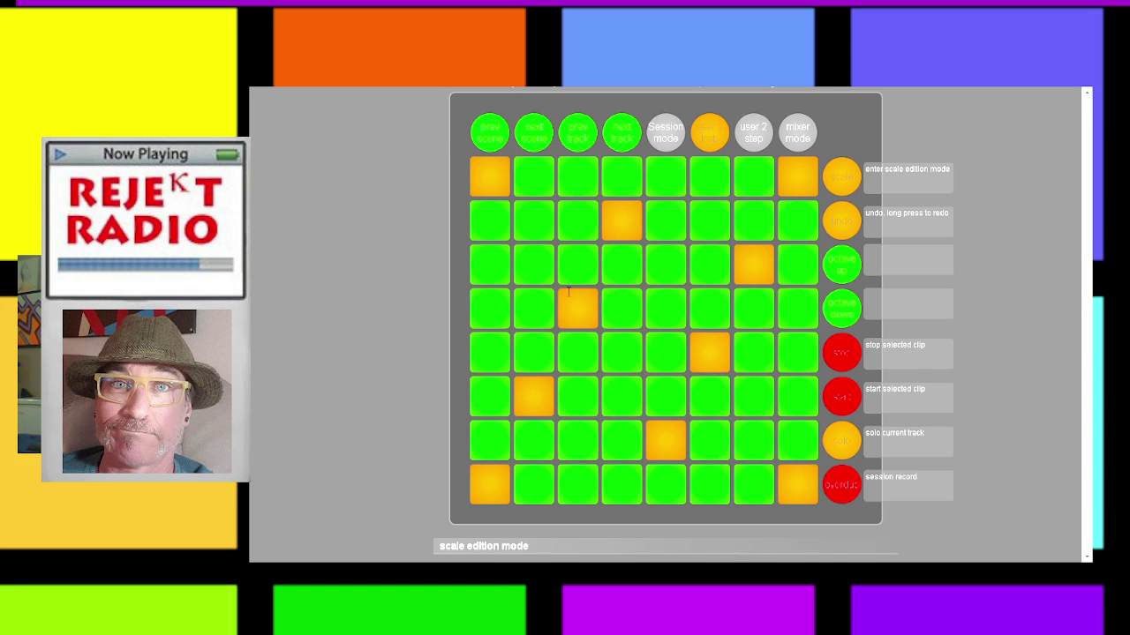
Go down the Launchpad95 page to the scale edition mode section and switch to the Ableton Live set.
scroll(569, 292, down, 3)
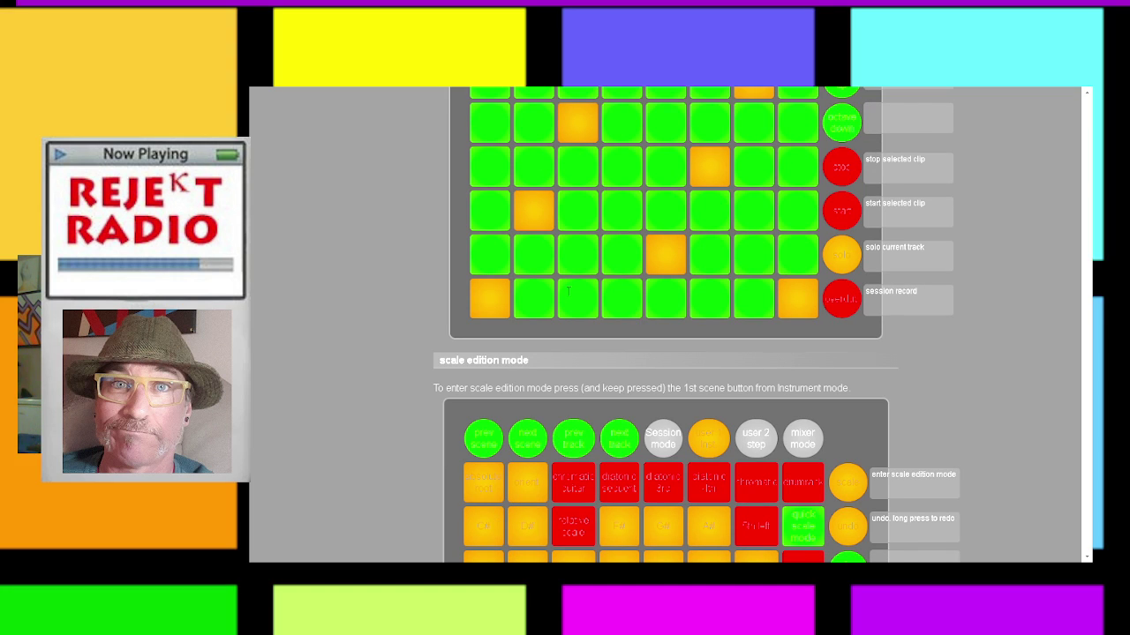
key(alt+Tab)
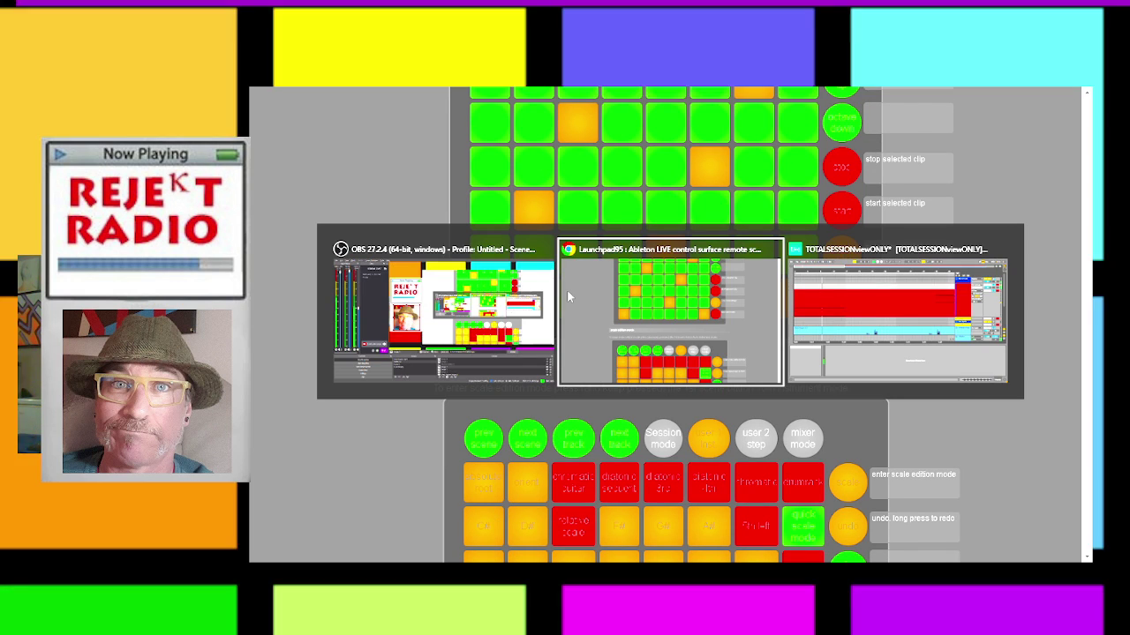
key(alt+Tab)
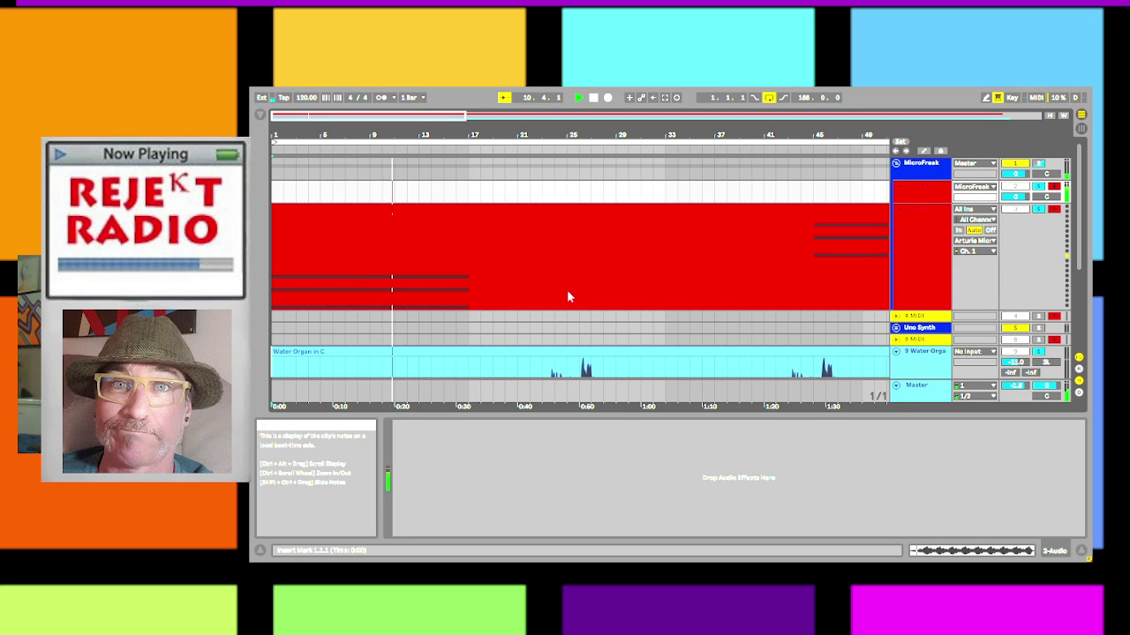
Show the MicroFreak MIDI clip's notes in a slightly taller clip view and resume following playback in the arrangement.
scroll(567, 290, down, 2)
scroll(569, 297, down, 1)
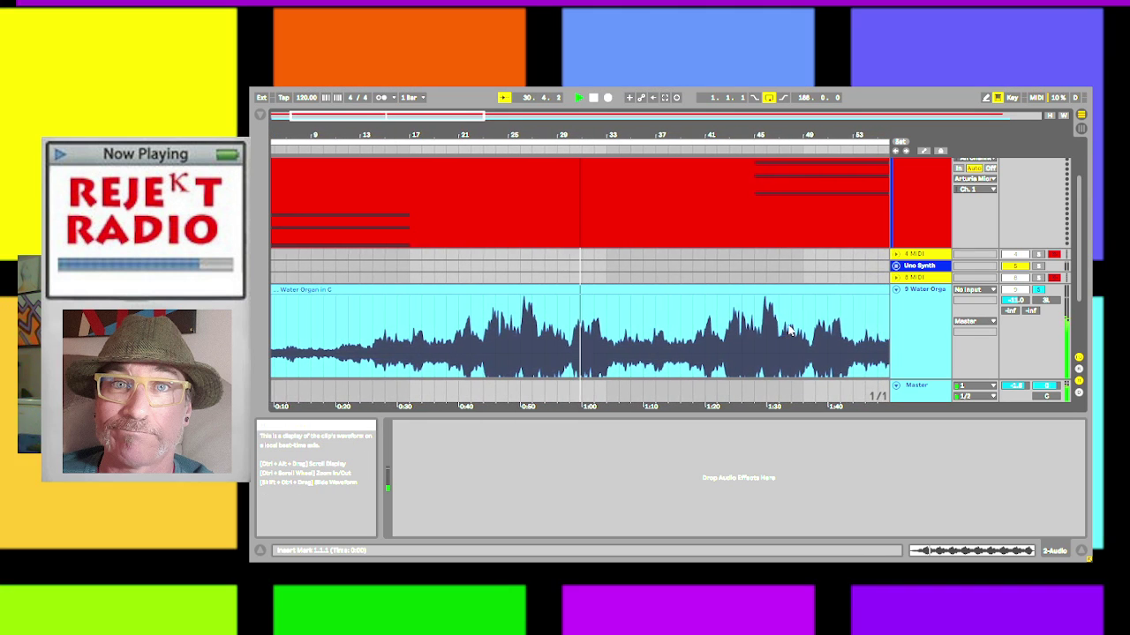
scroll(790, 332, up, 3)
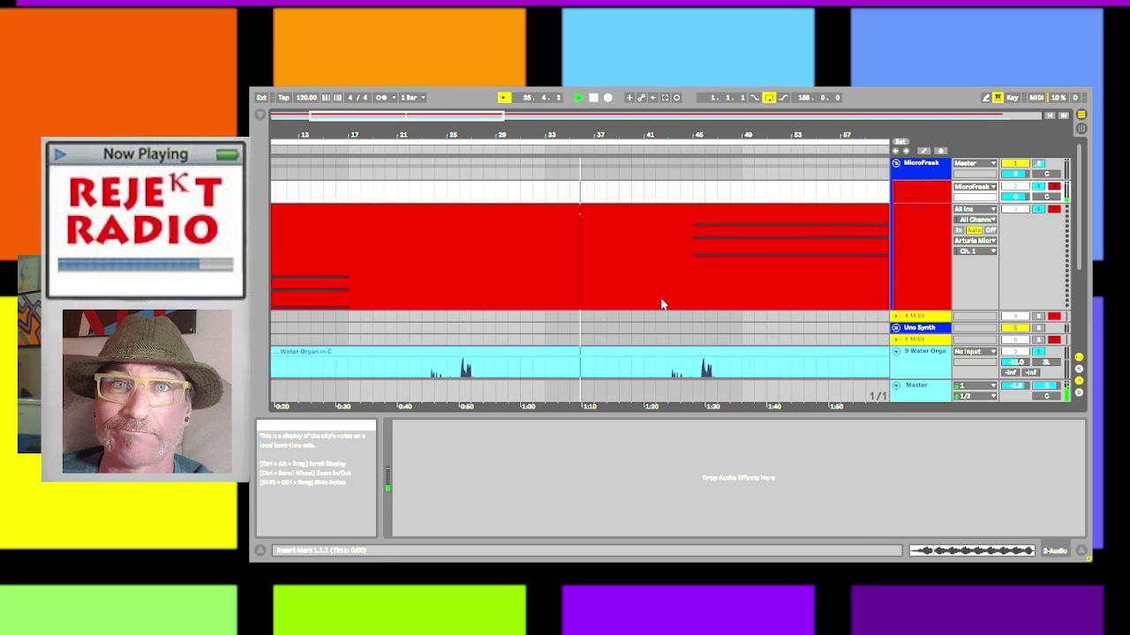
scroll(662, 305, down, 2)
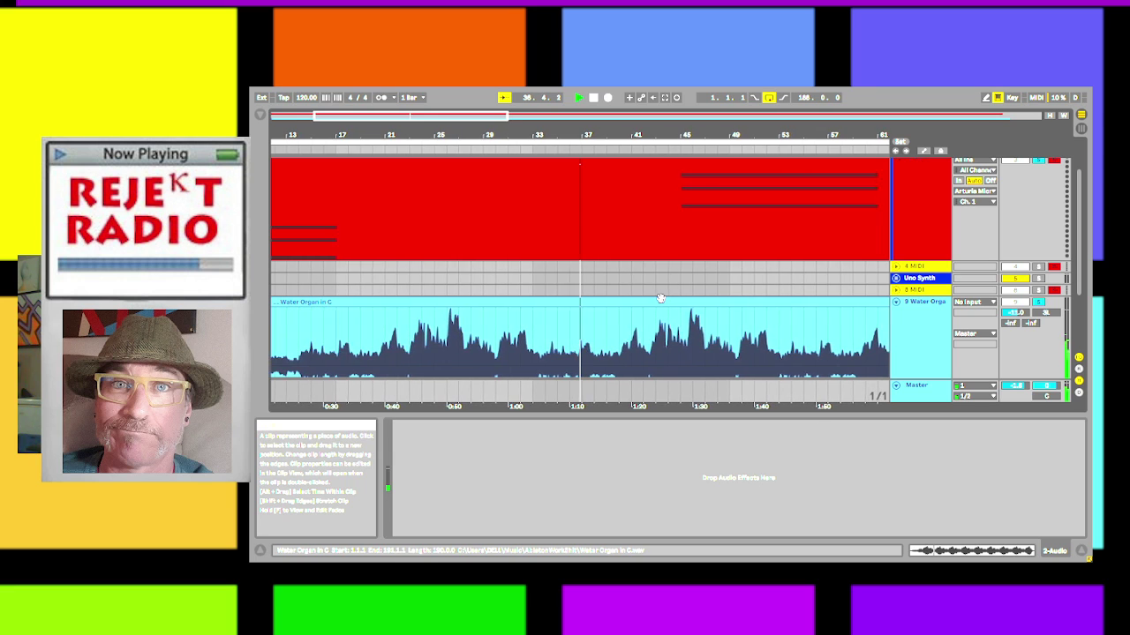
scroll(662, 304, down, 1)
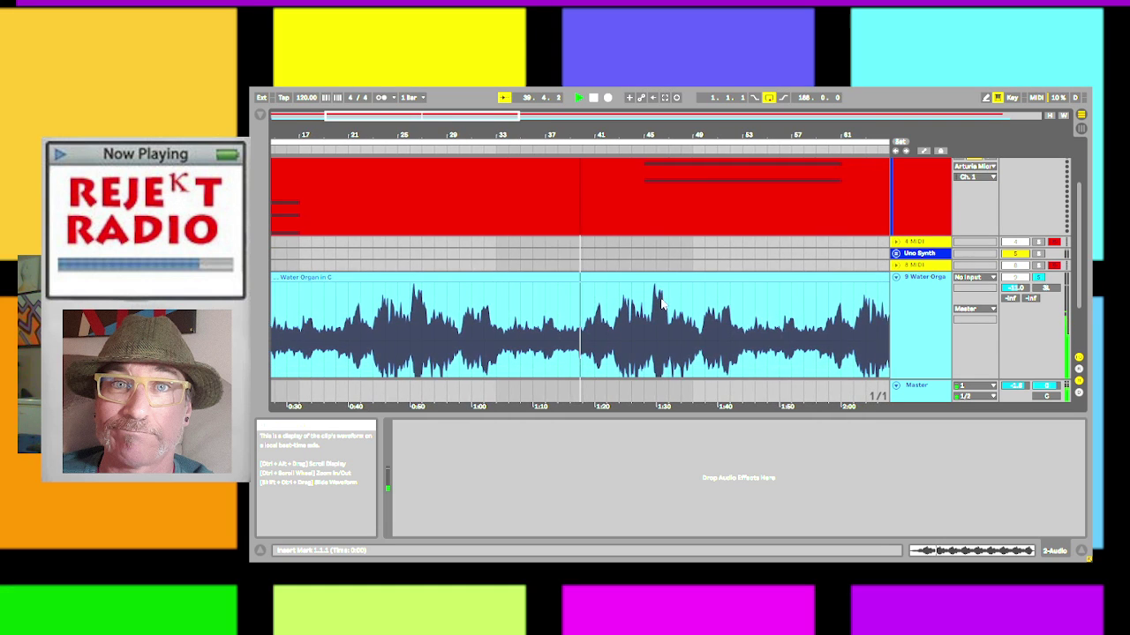
scroll(662, 305, up, 1)
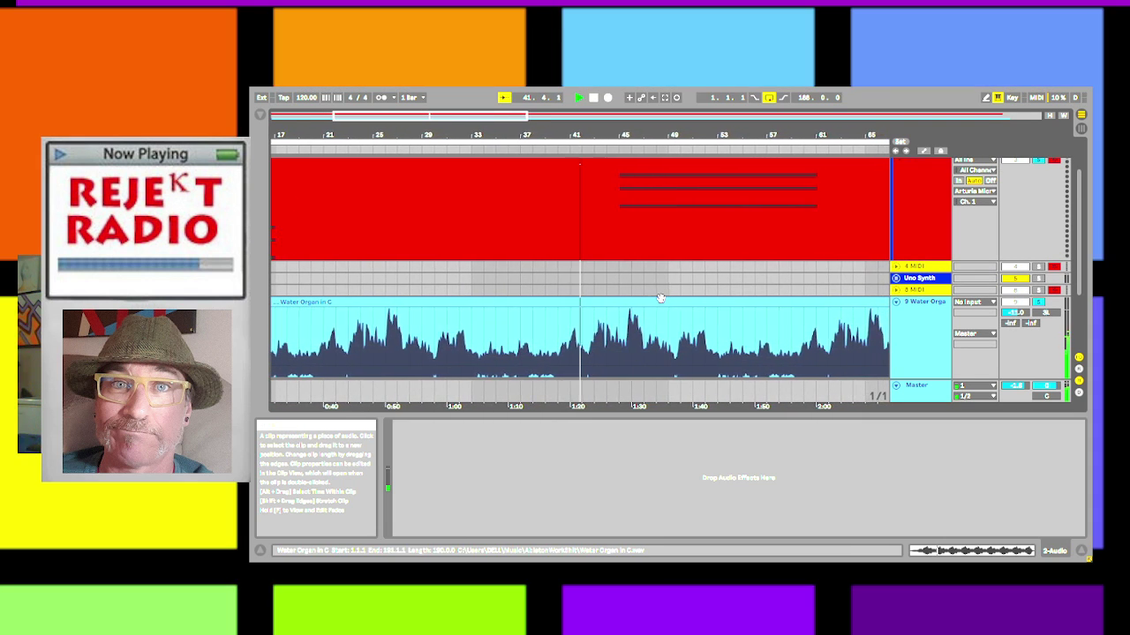
click(811, 165)
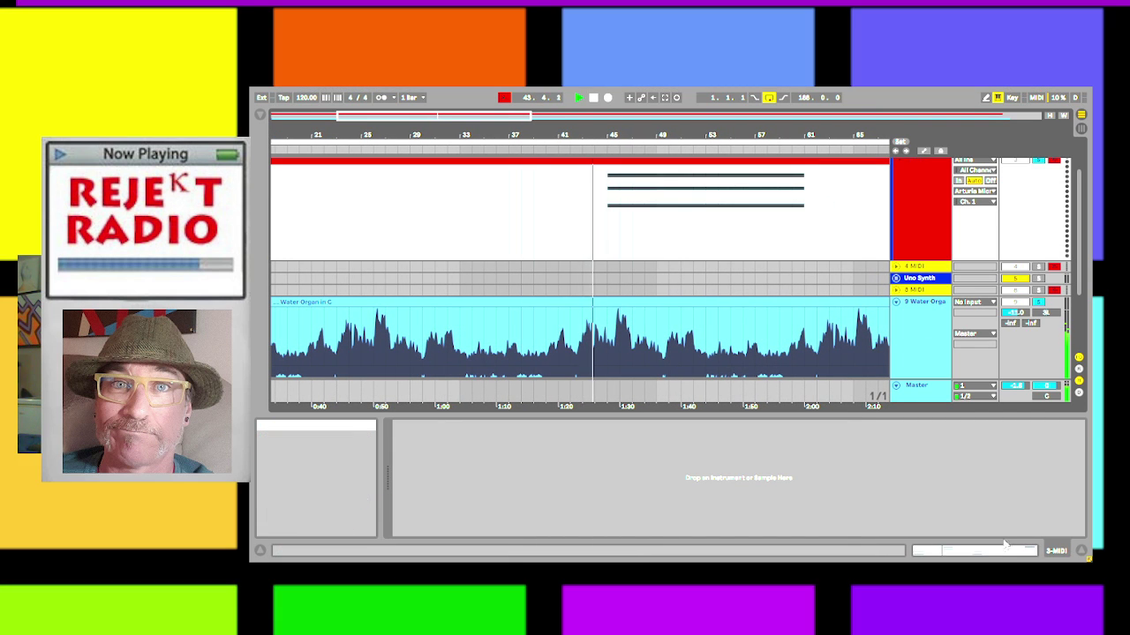
click(996, 548)
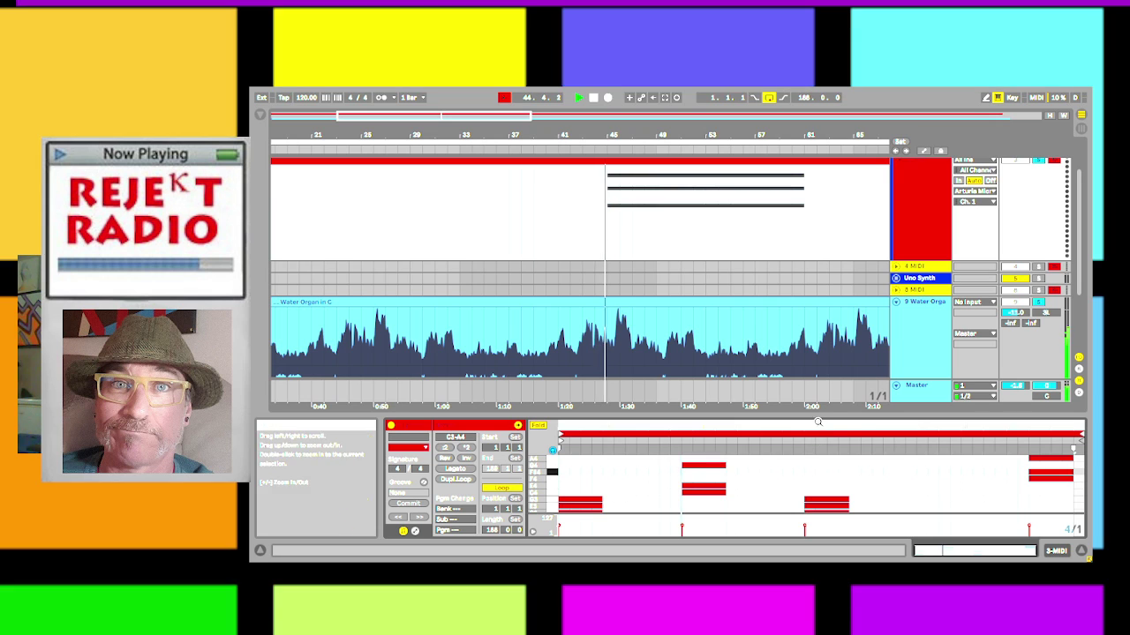
drag(819, 414, 819, 402)
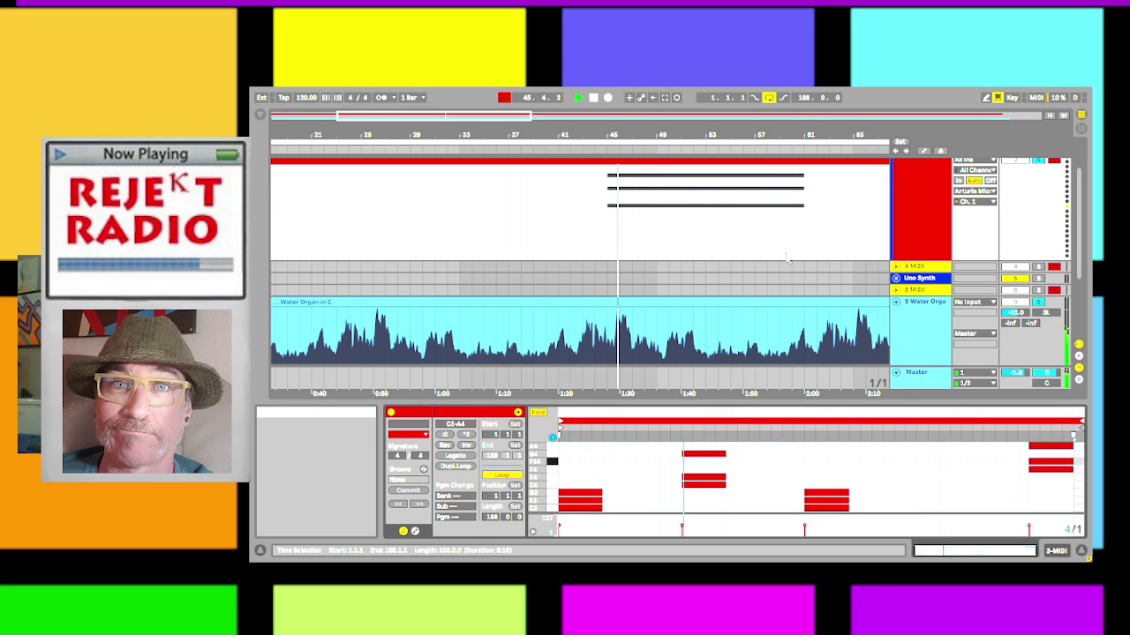
scroll(690, 260, down, 2)
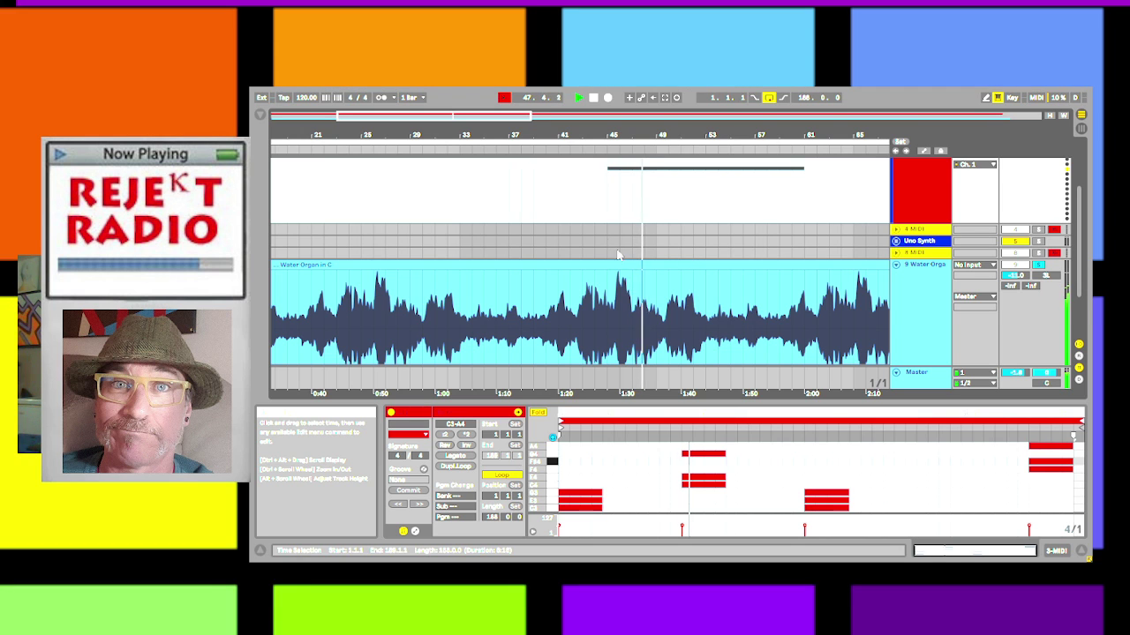
click(506, 98)
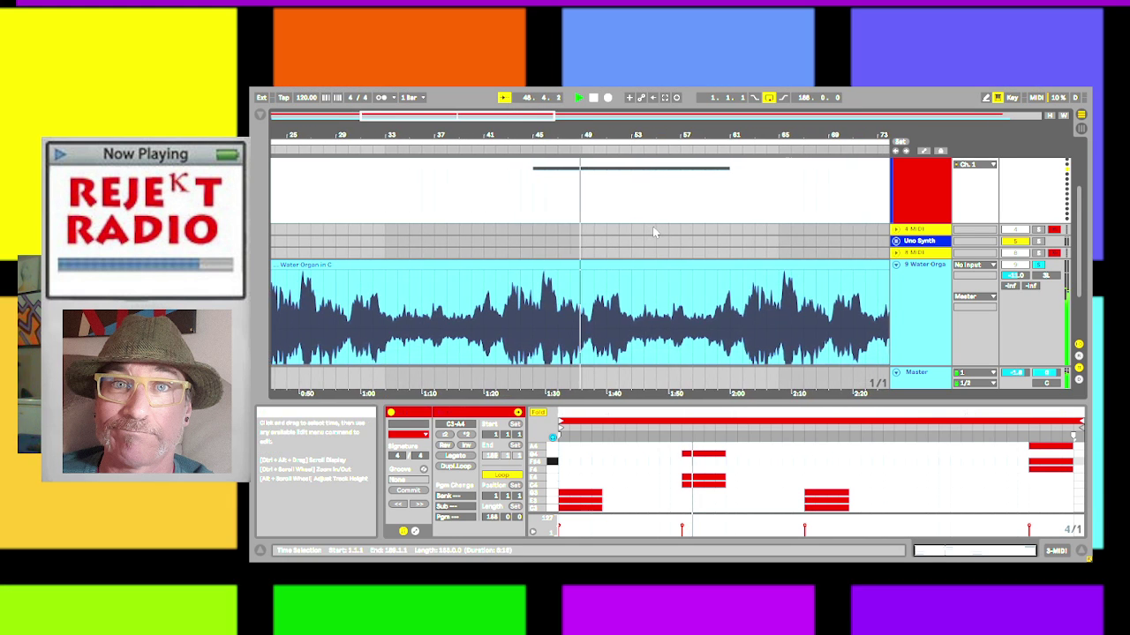
Examine the MicroFreak MIDI clip and the two Water Organ audio tracks in the arrangement while the song plays.
scroll(655, 232, up, 2)
scroll(655, 233, down, 2)
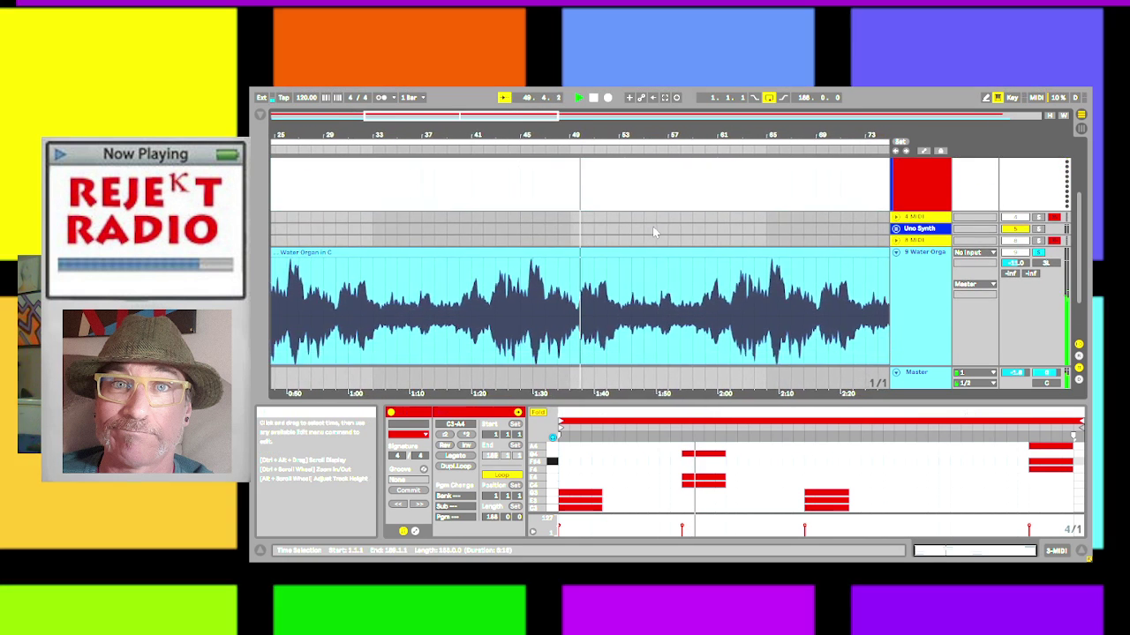
scroll(655, 232, up, 2)
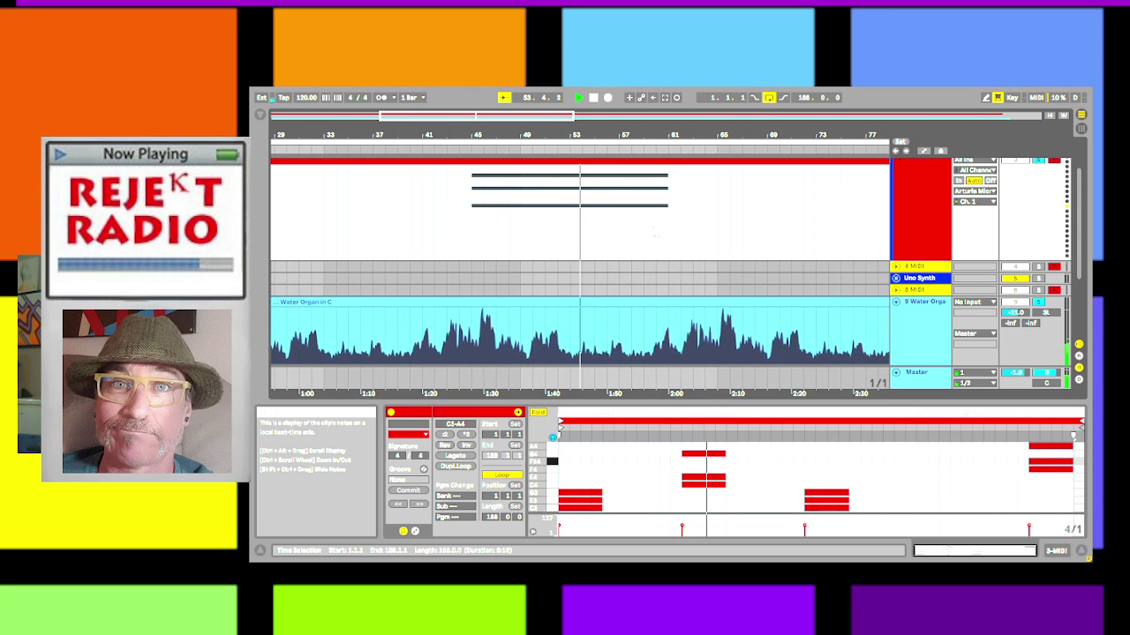
scroll(655, 233, down, 4)
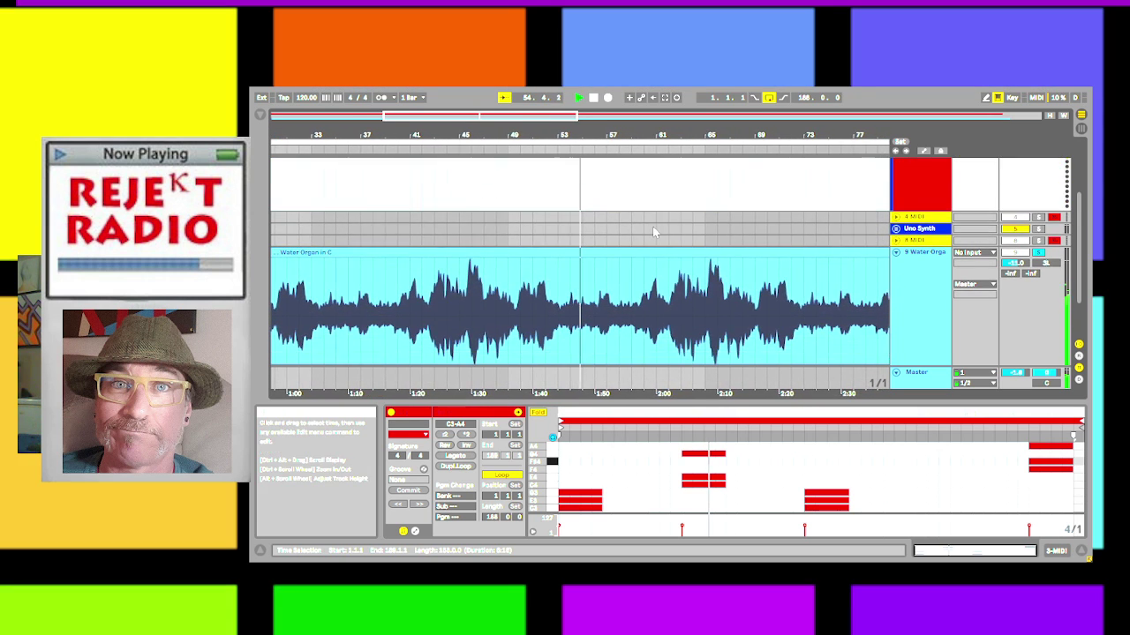
scroll(654, 231, down, 1)
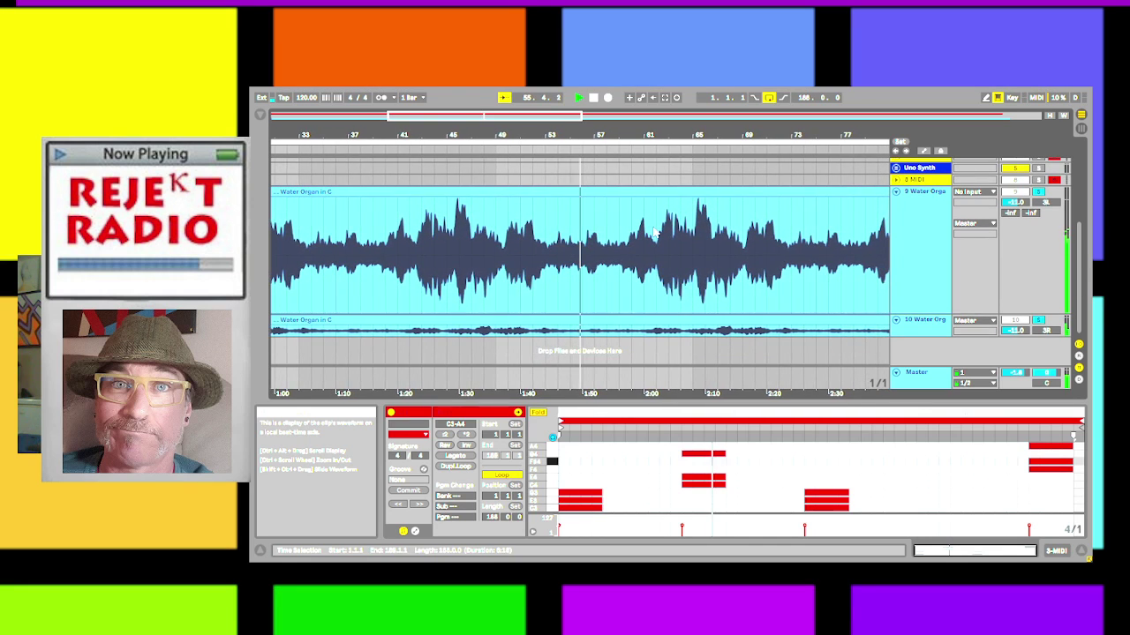
scroll(654, 231, up, 5)
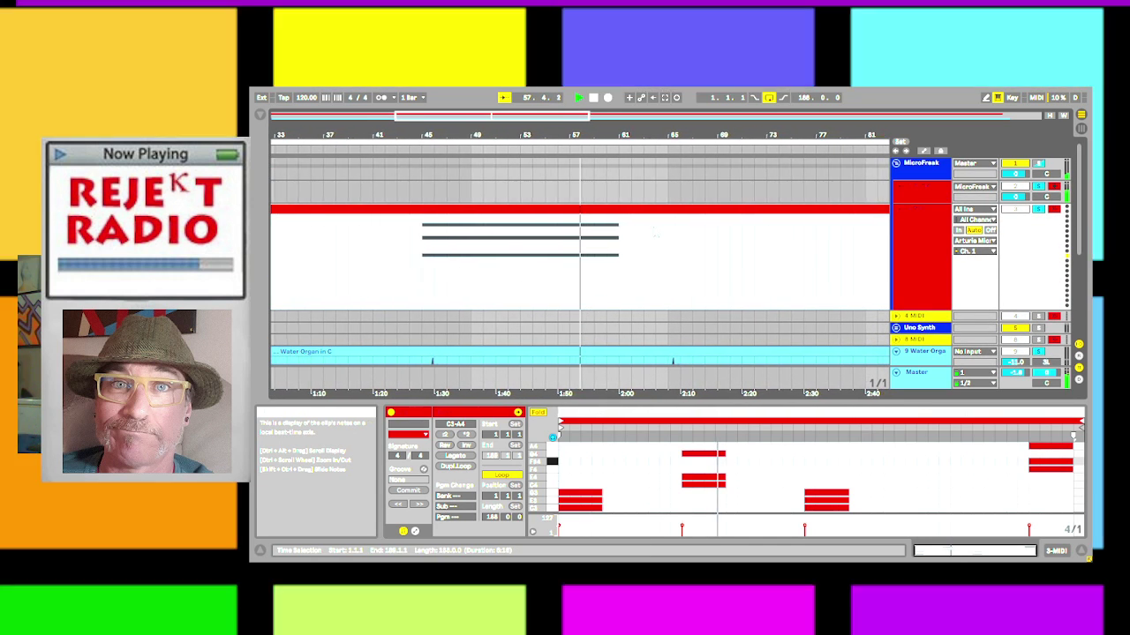
scroll(655, 231, down, 5)
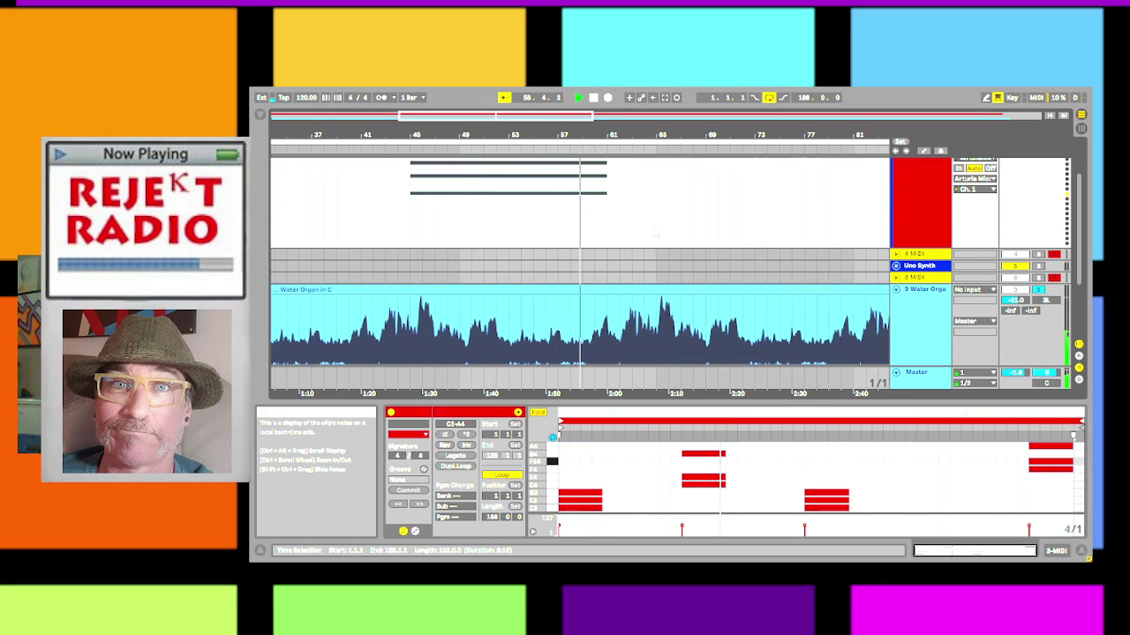
scroll(654, 231, down, 2)
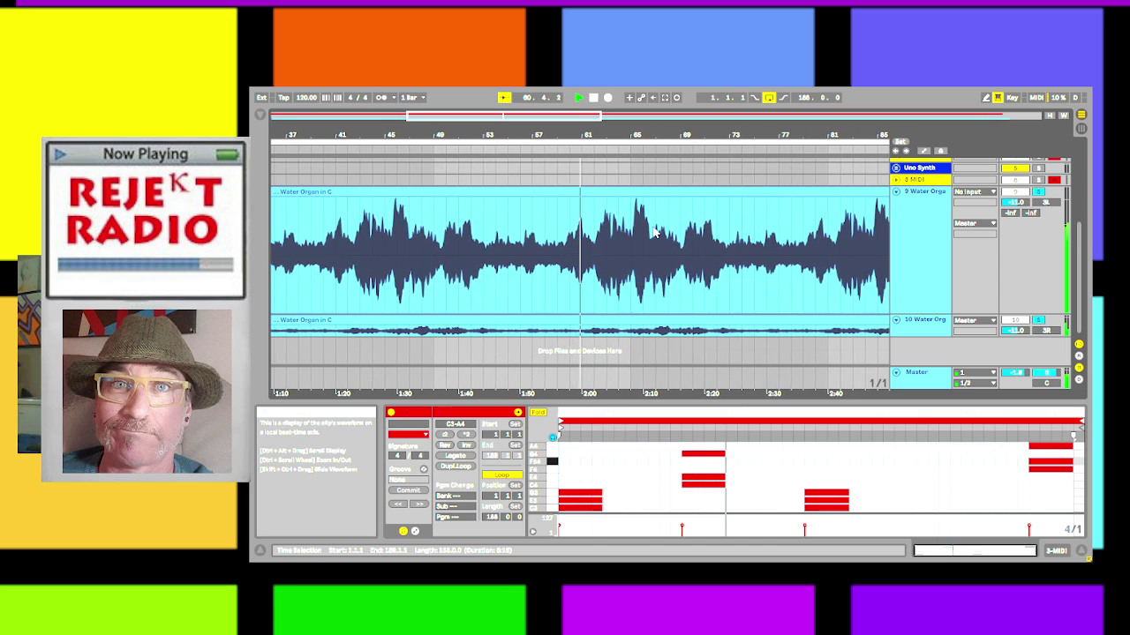
Try deleting the Auto Filter from the 9-Water Organ in C track's device chain, and undo the deletion.
click(920, 232)
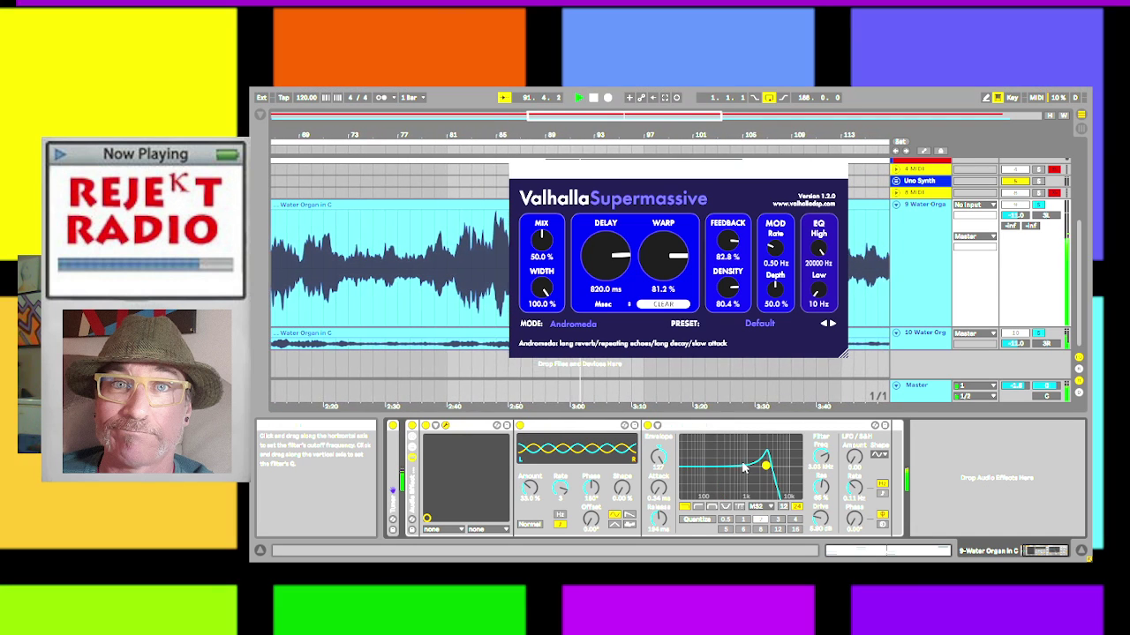
click(719, 431)
key(Delete)
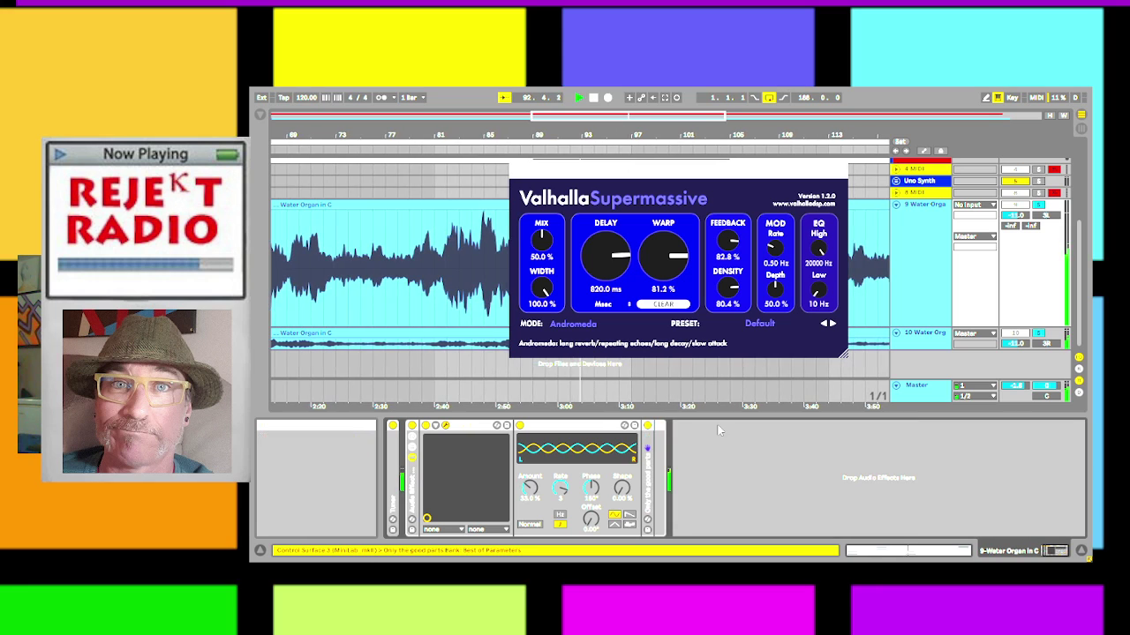
key(ctrl+z)
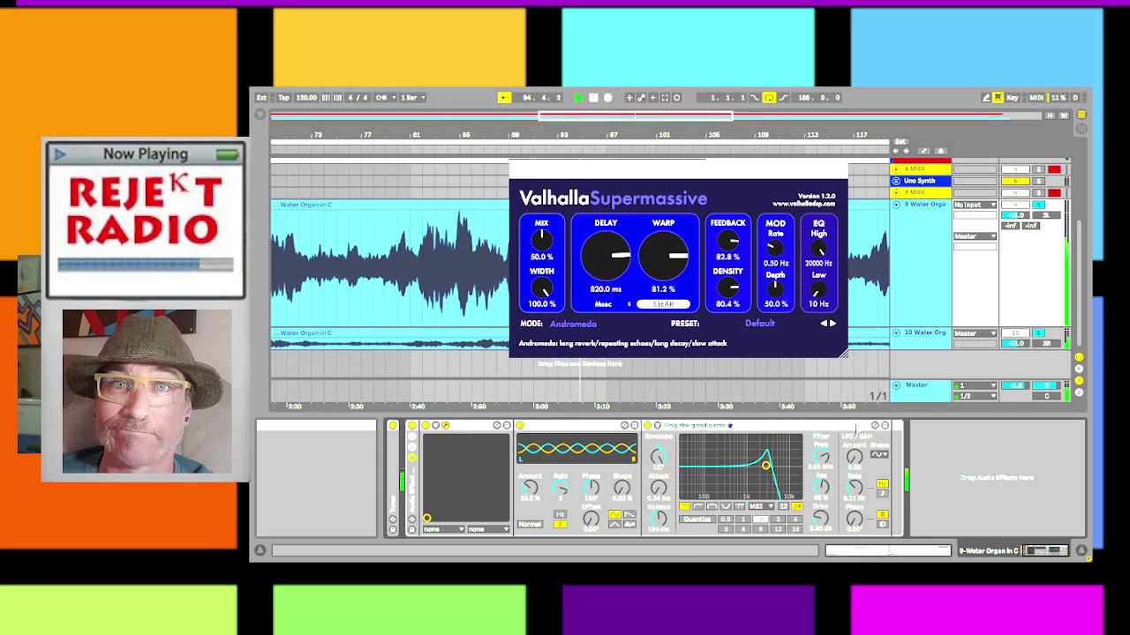
Reload the "Only the good parts" preset on the track's Auto Filter and hide the browser.
click(874, 426)
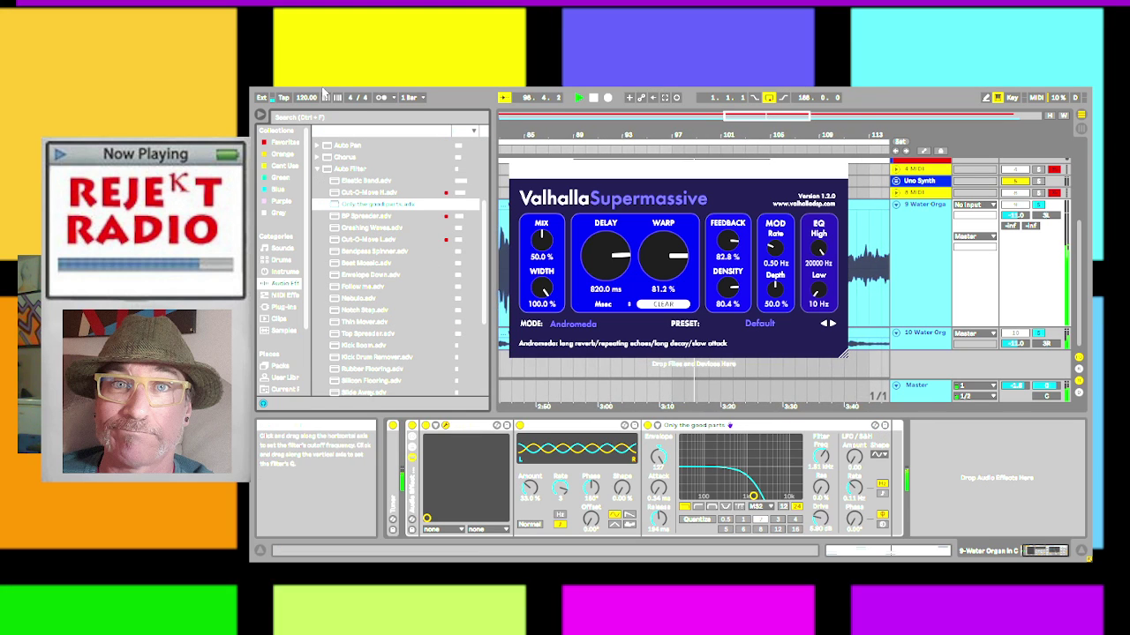
click(260, 116)
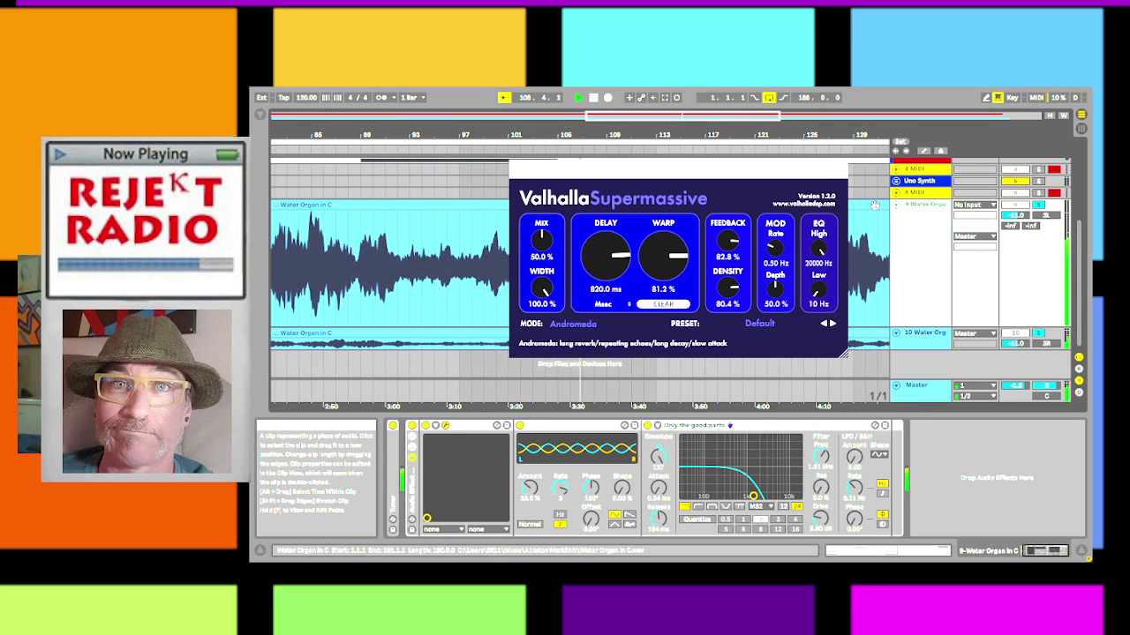
Open the sample settings of the clip on the 9-Water Organ in C track and set its clip gain to -3.00 dB.
click(889, 276)
click(894, 551)
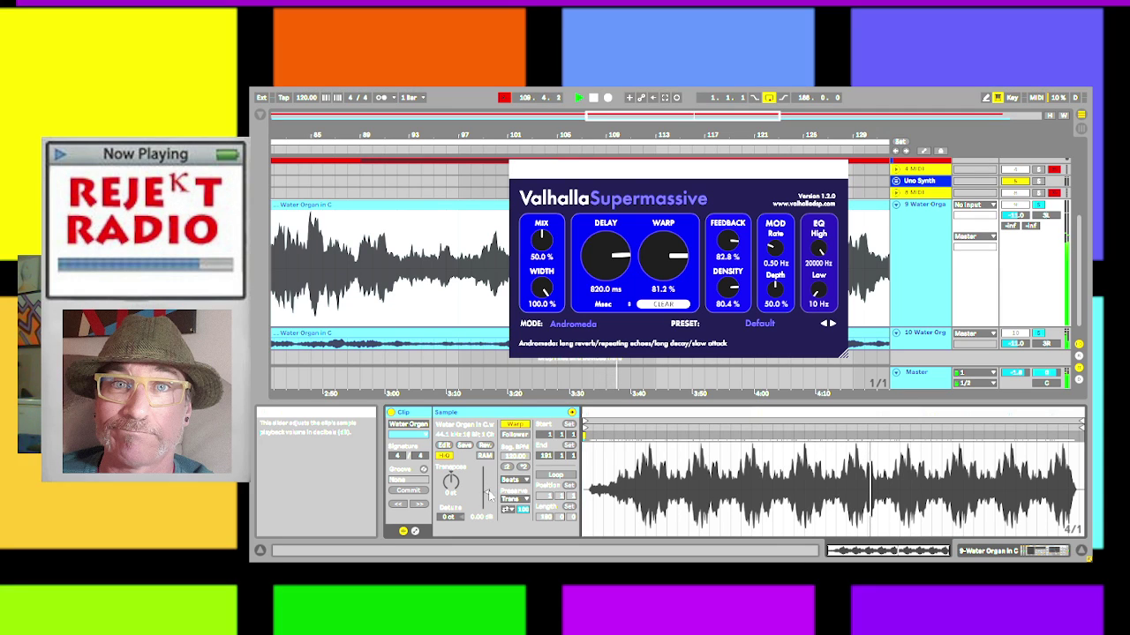
drag(489, 492, 489, 495)
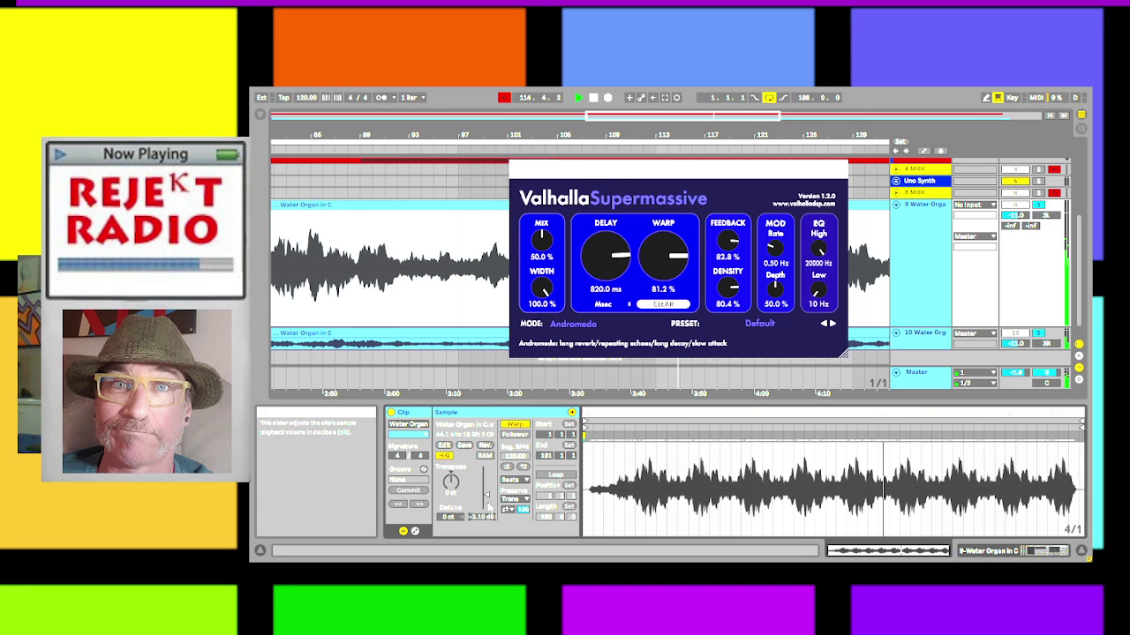
text(3)
key(Return)
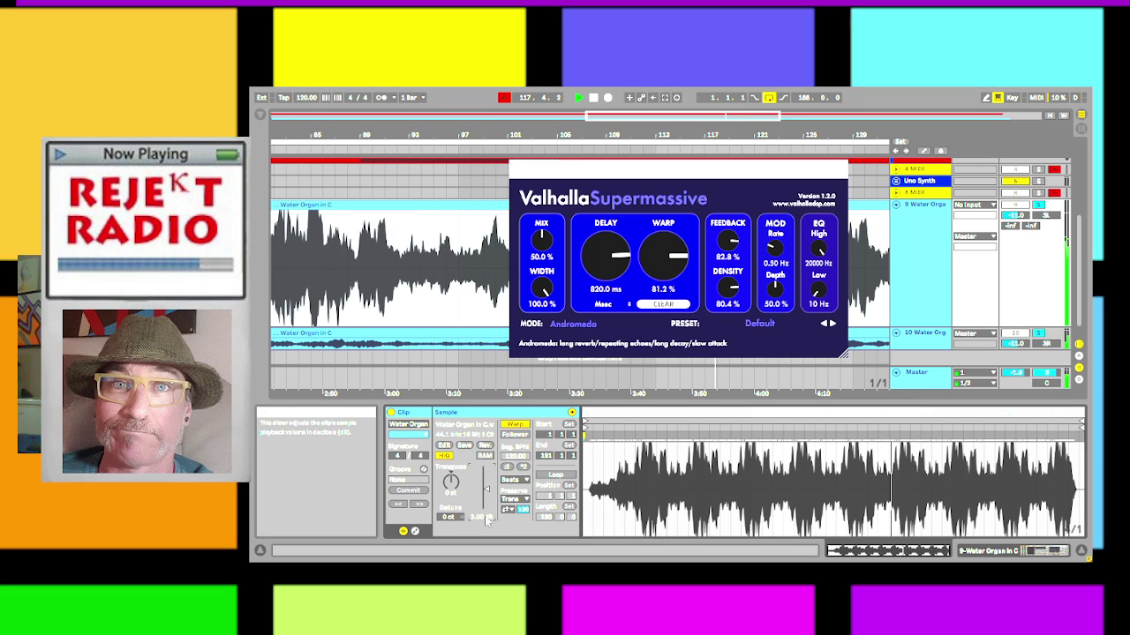
double_click(485, 517)
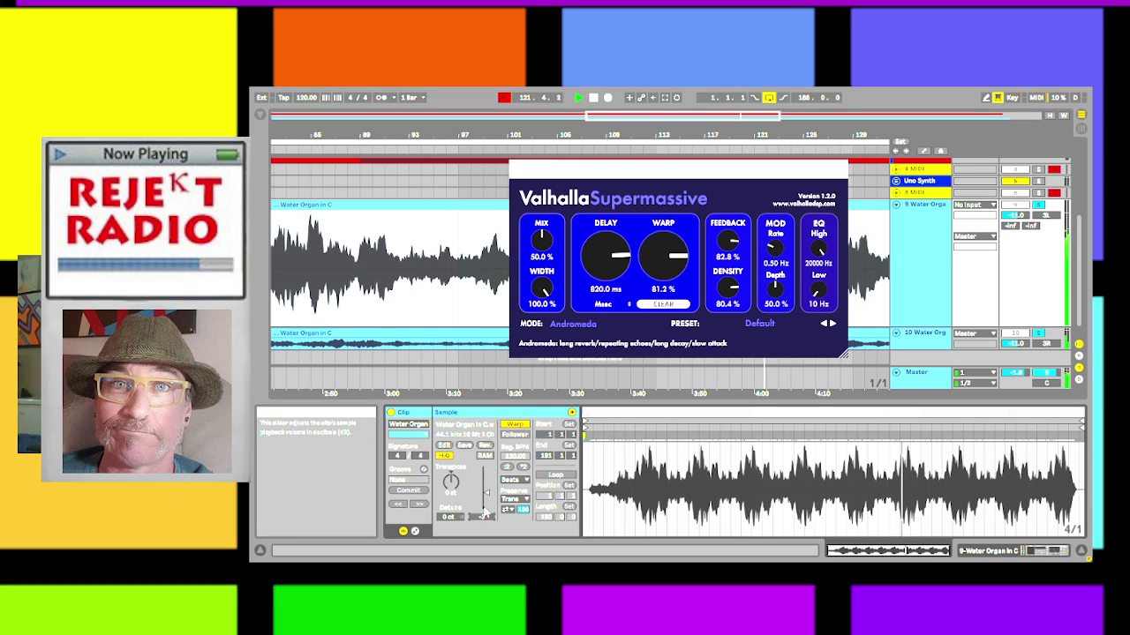
drag(484, 511, 484, 514)
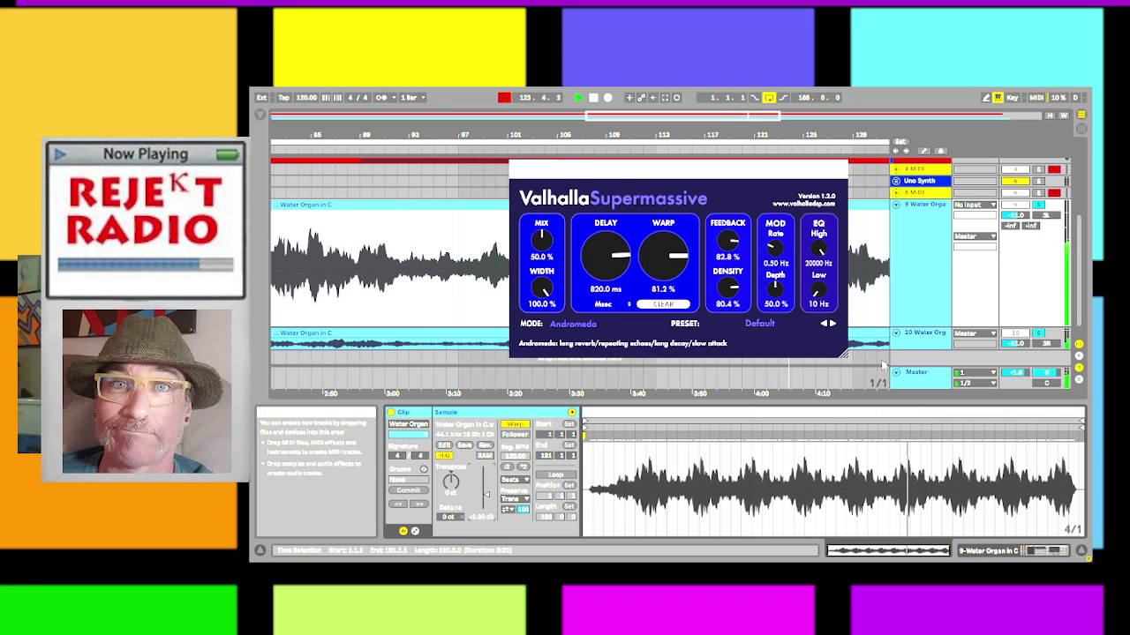
Check the 10-Water Organ in C track's devices and clip settings, and return to the 9-Water Organ in C track's devices.
click(918, 343)
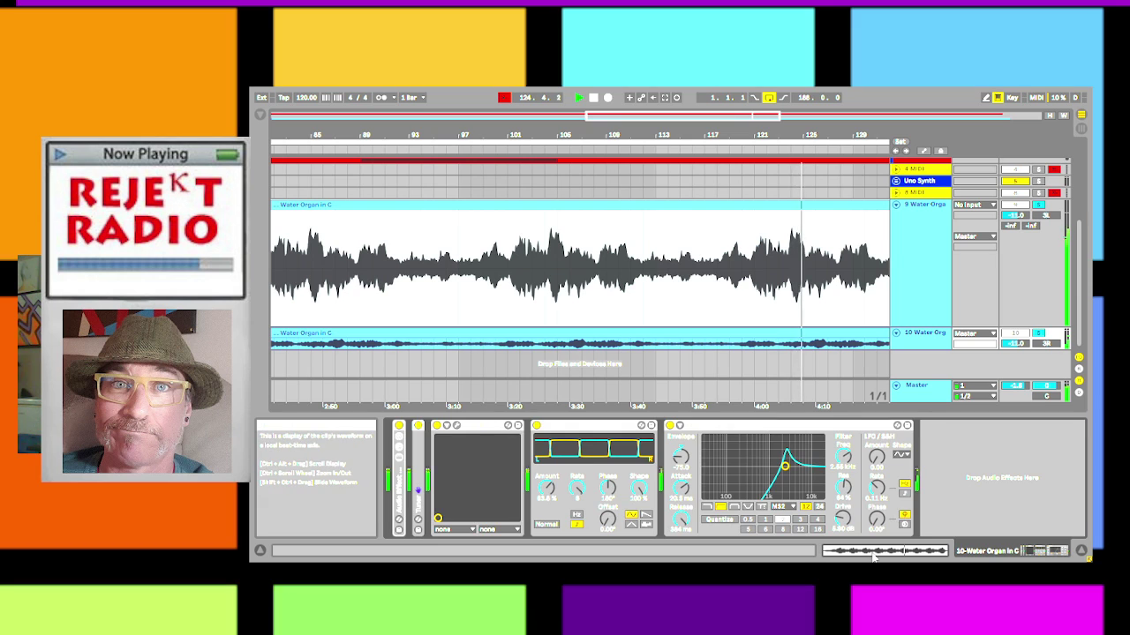
click(883, 551)
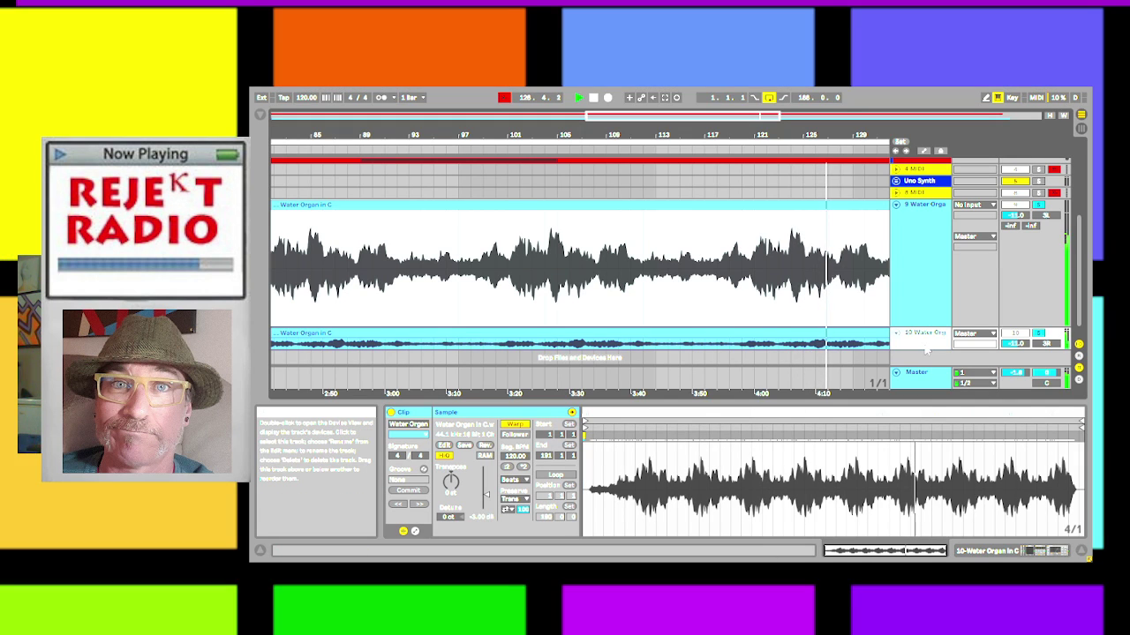
click(925, 349)
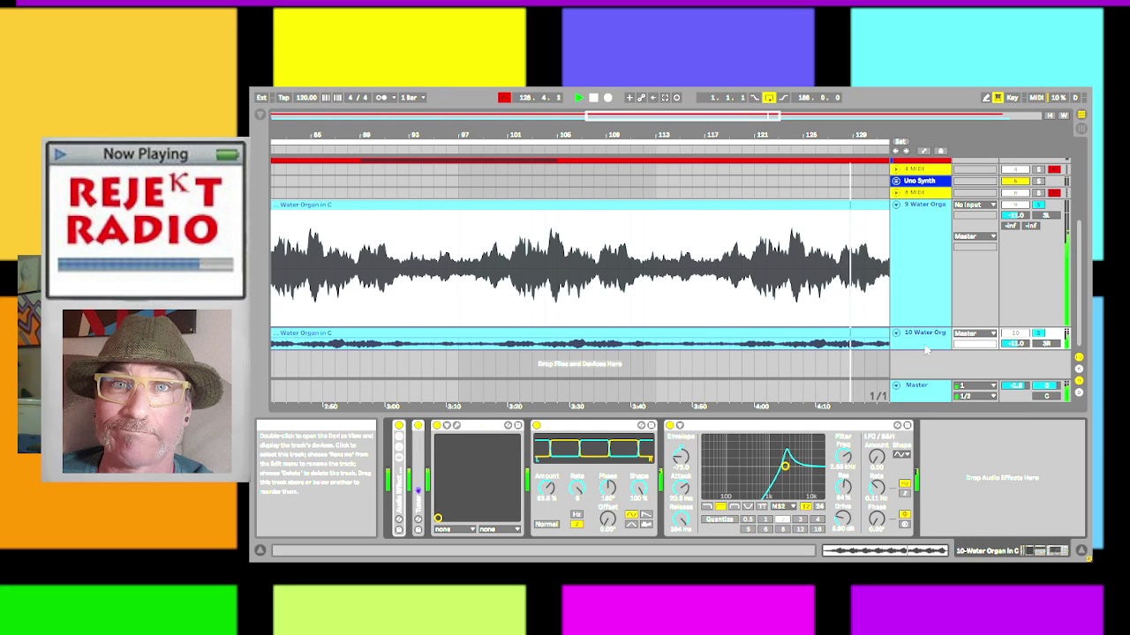
click(891, 549)
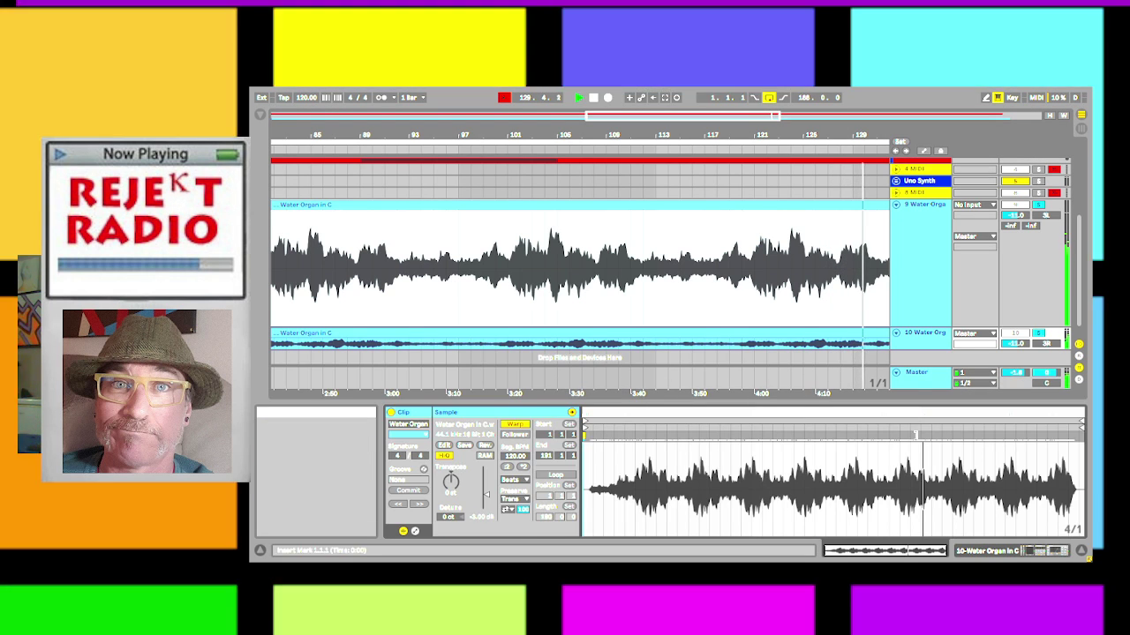
click(916, 283)
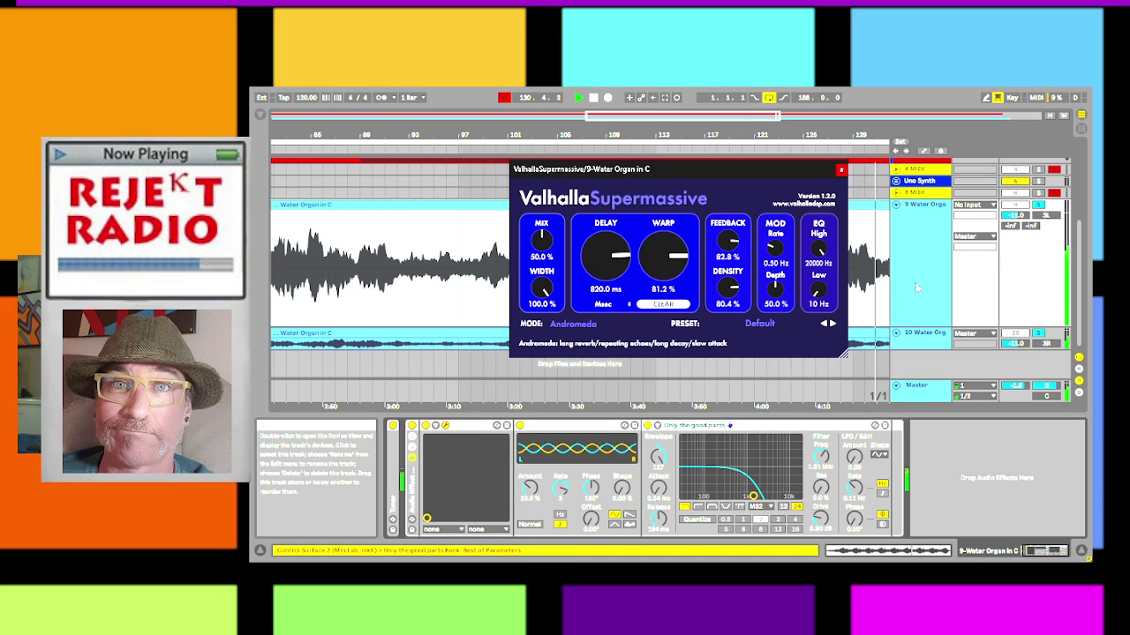
Review the 9-Water Organ in C track's clip settings and device chain, and look at the 3-MIDI track above it.
click(888, 550)
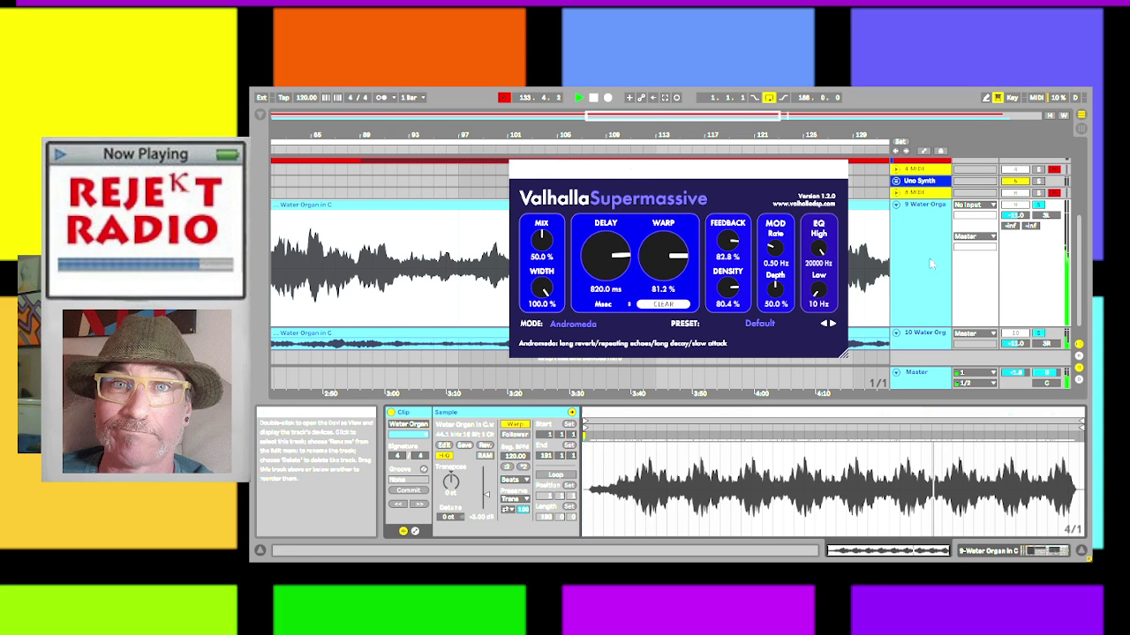
scroll(912, 269, up, 3)
scroll(909, 262, up, 1)
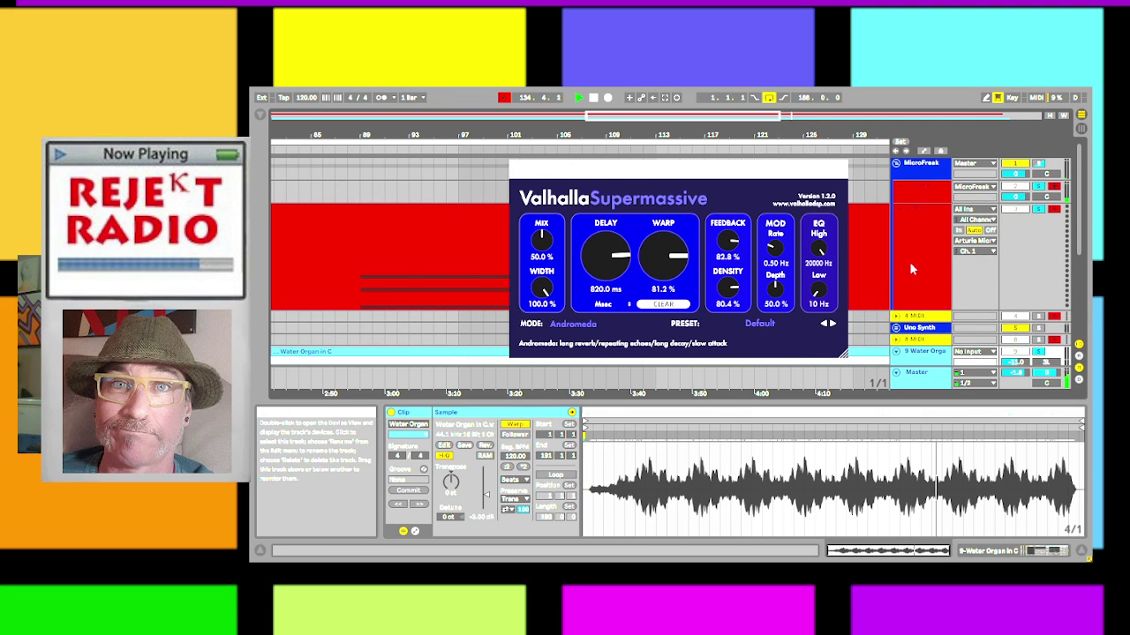
click(927, 259)
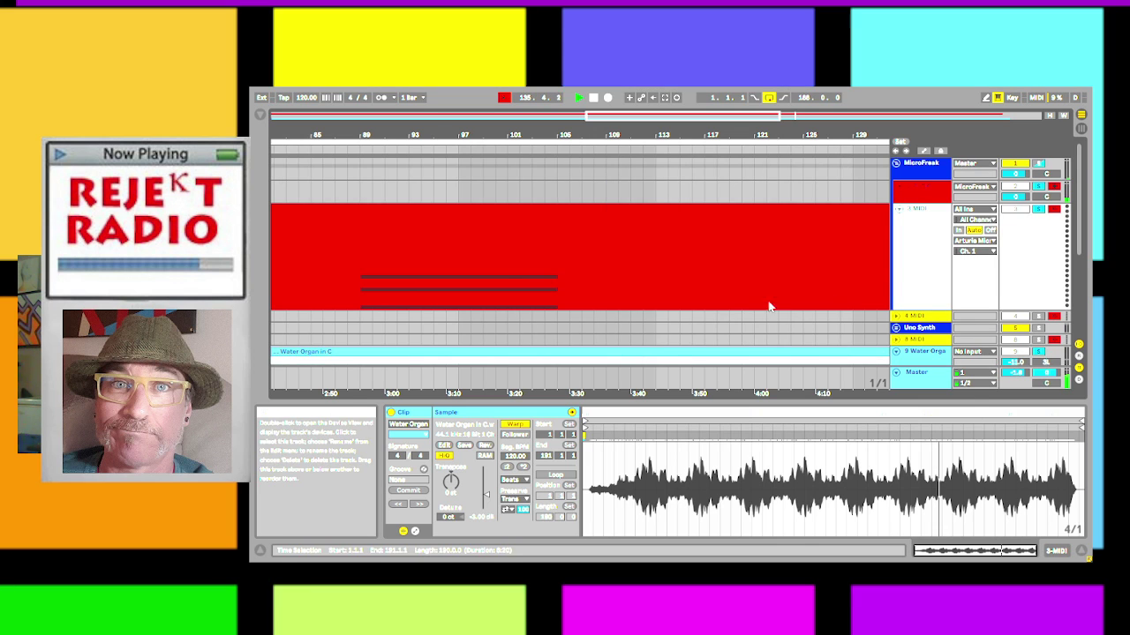
scroll(848, 293, down, 4)
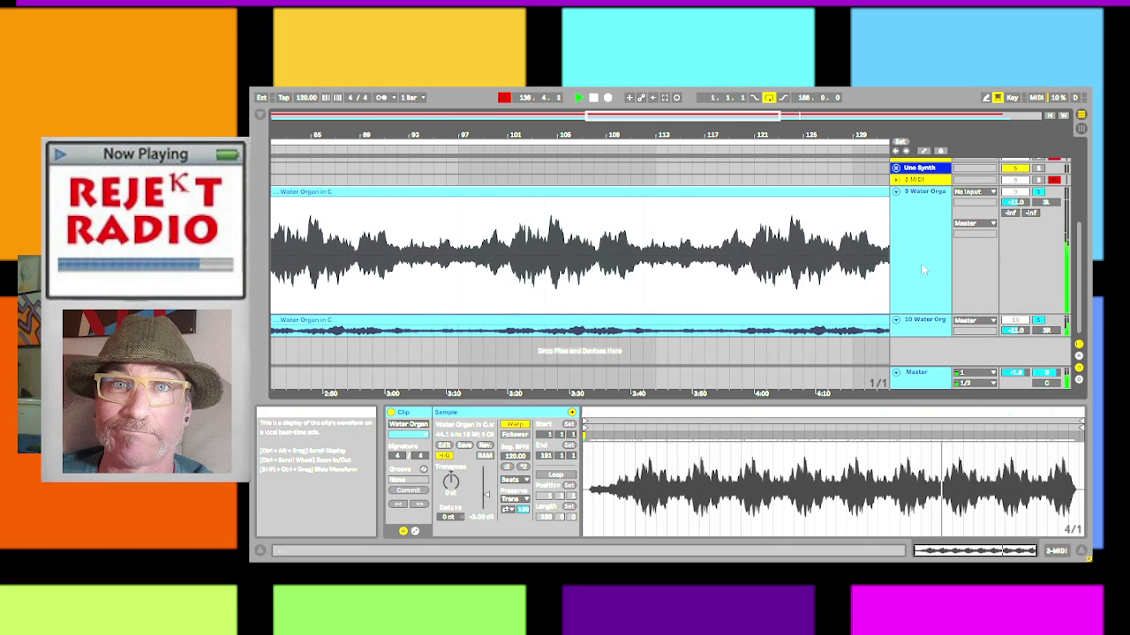
click(921, 263)
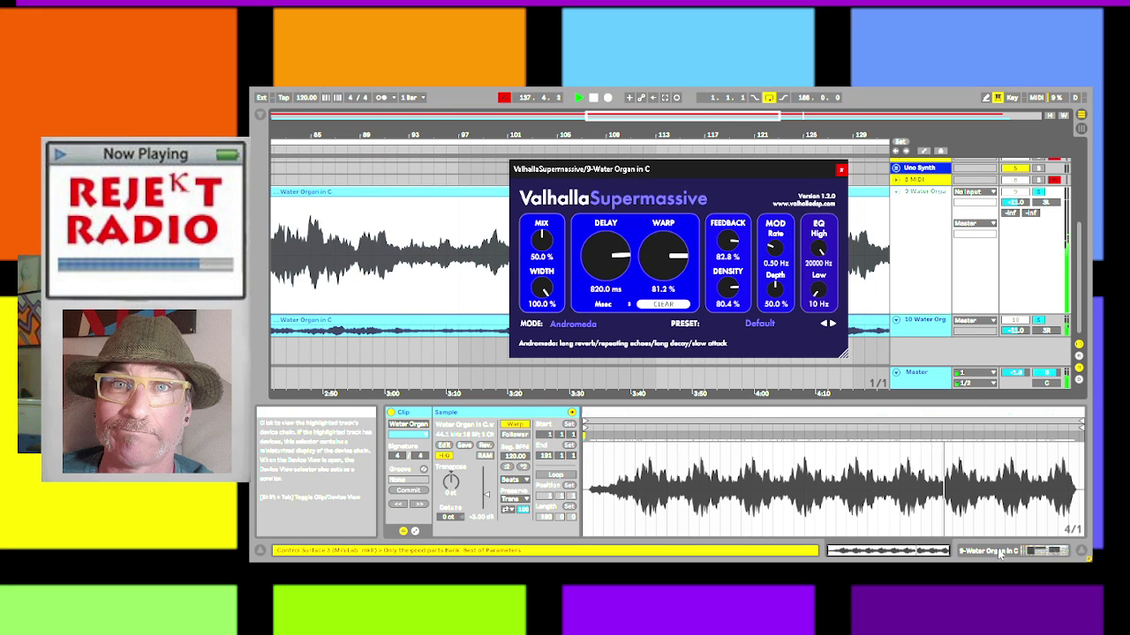
click(1000, 552)
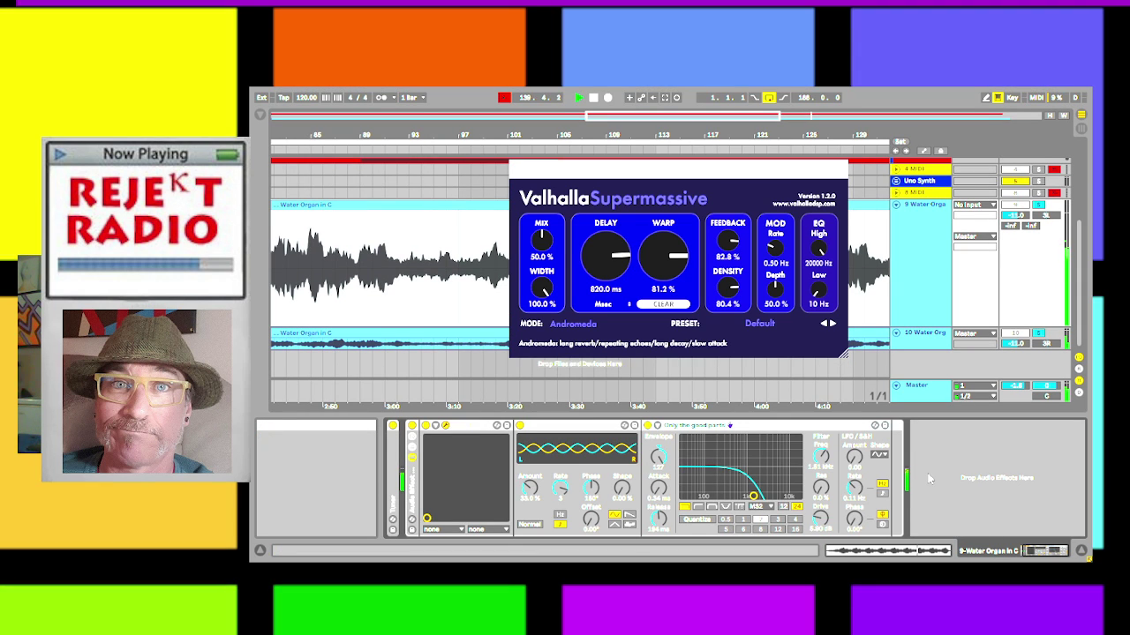
click(925, 551)
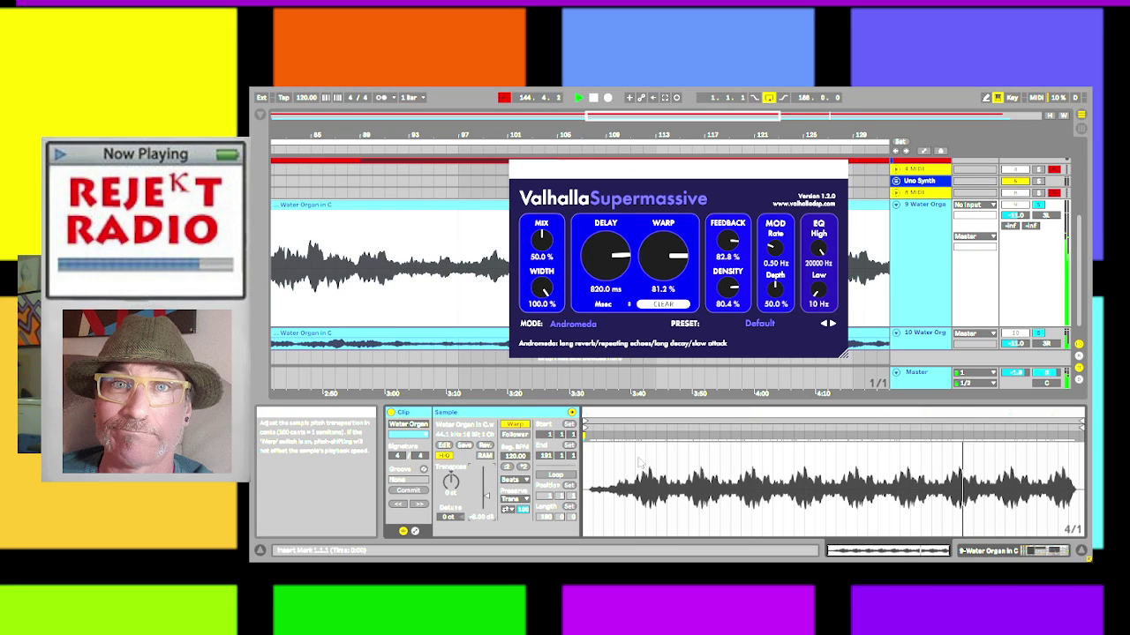
Compare the device chains and clip settings of the 10-Water Organ in C and 9-Water Organ in C tracks.
double_click(923, 333)
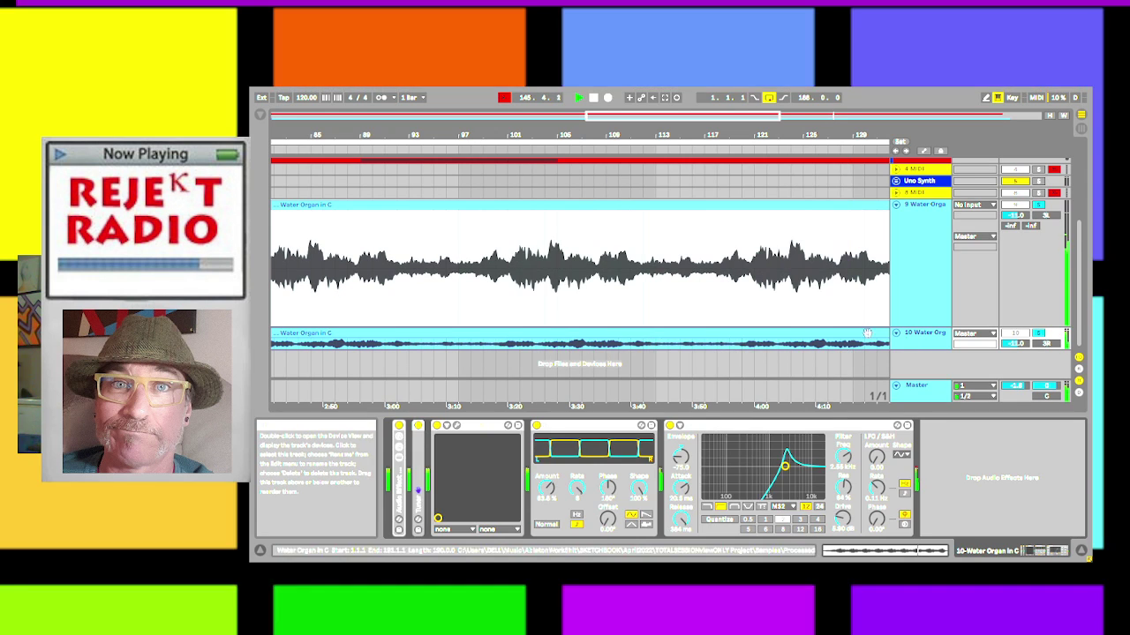
click(857, 334)
click(904, 550)
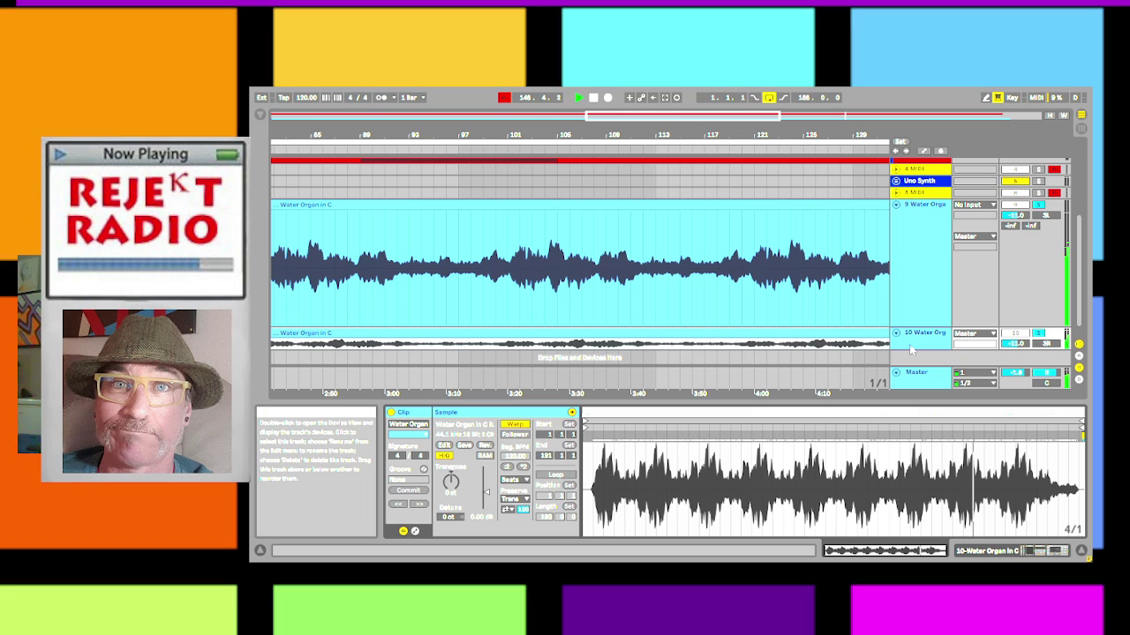
key(shift+Tab)
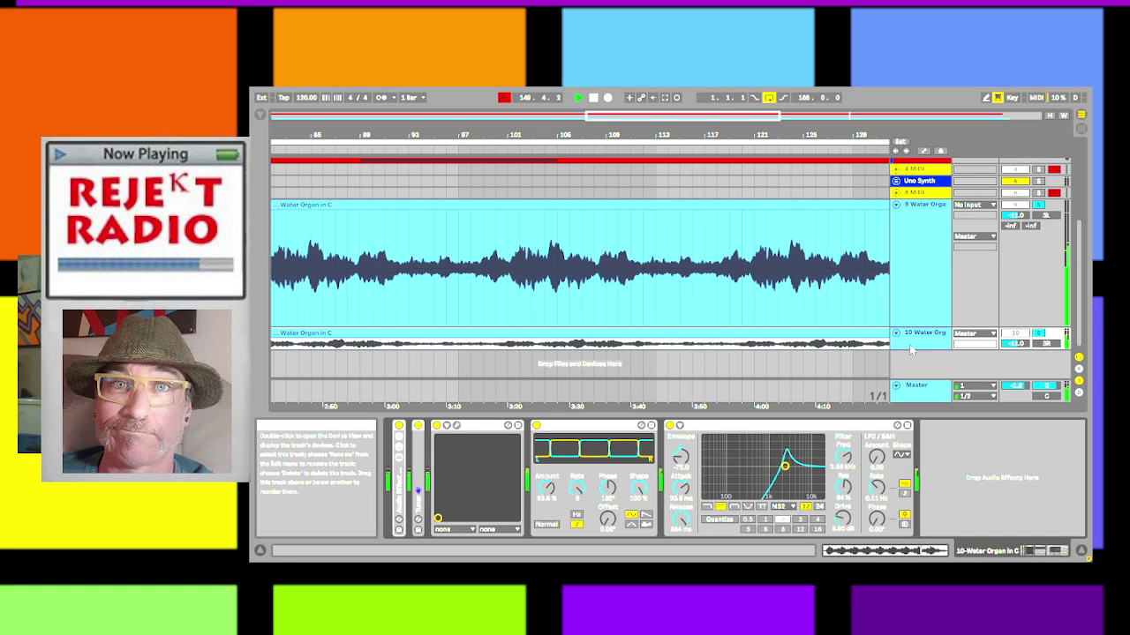
click(923, 294)
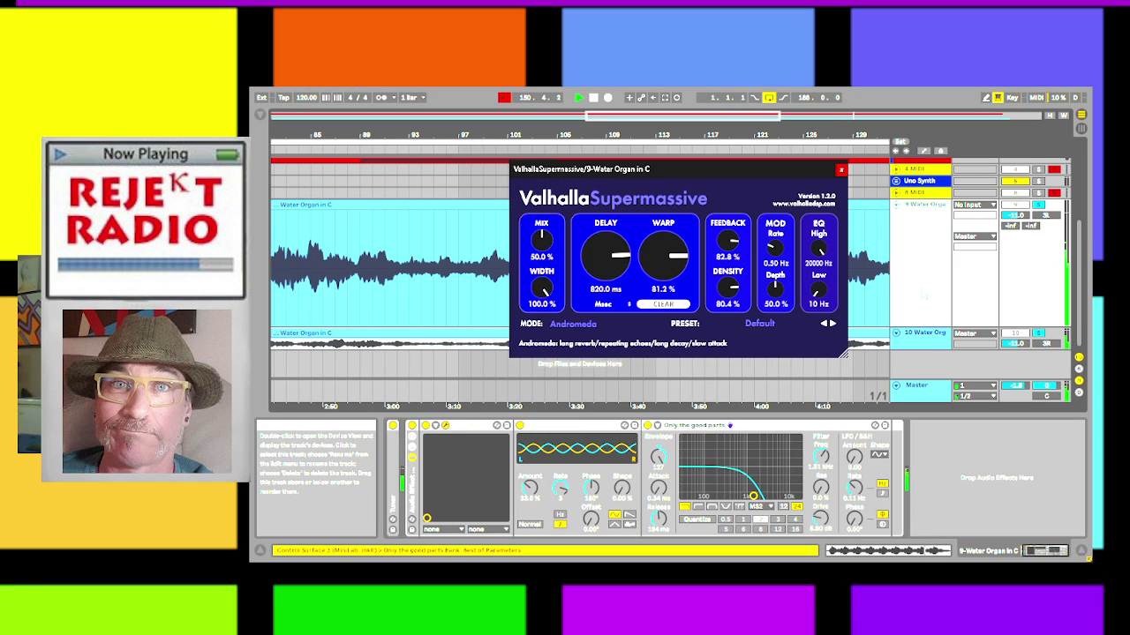
click(874, 205)
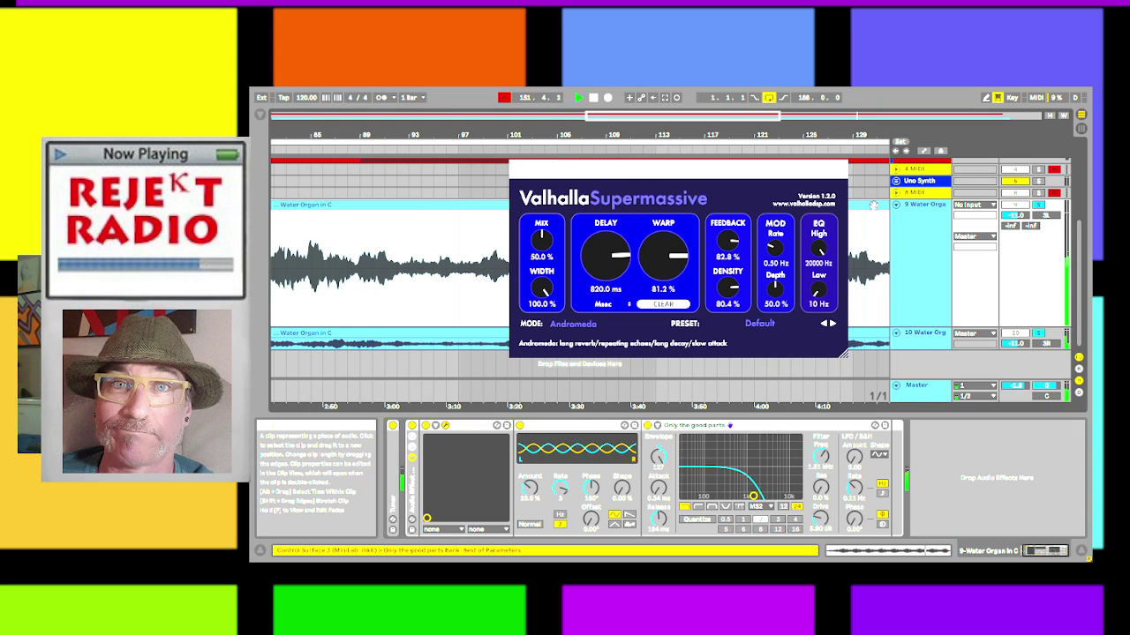
key(shift+Tab)
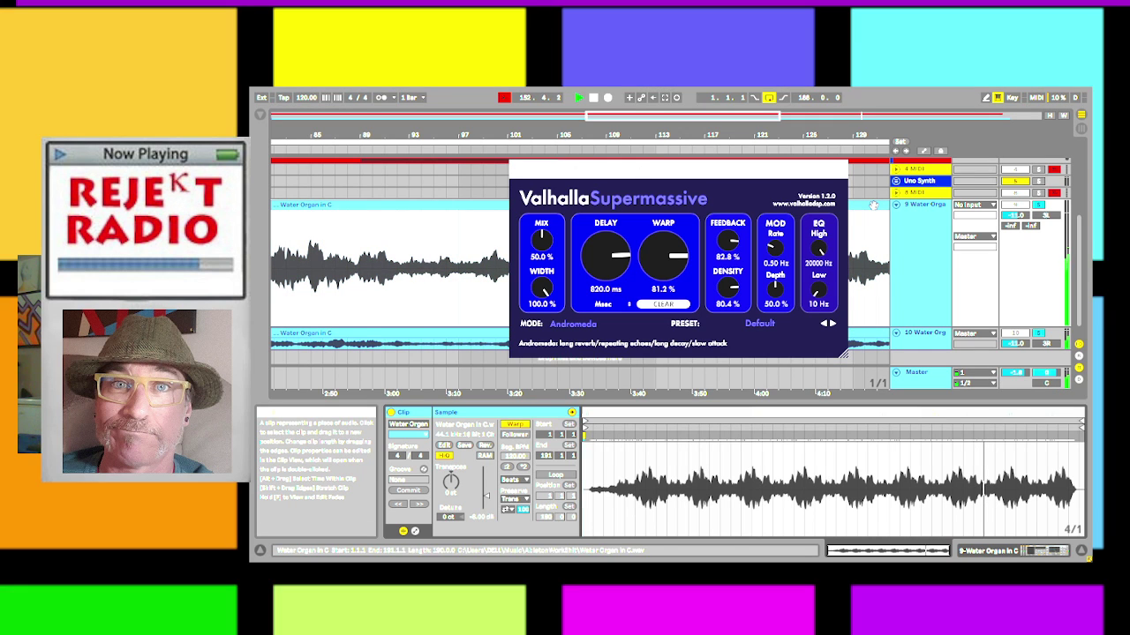
Set the clip gain of the clip on the 10-Water Organ in C track to -6.00 dB.
click(870, 334)
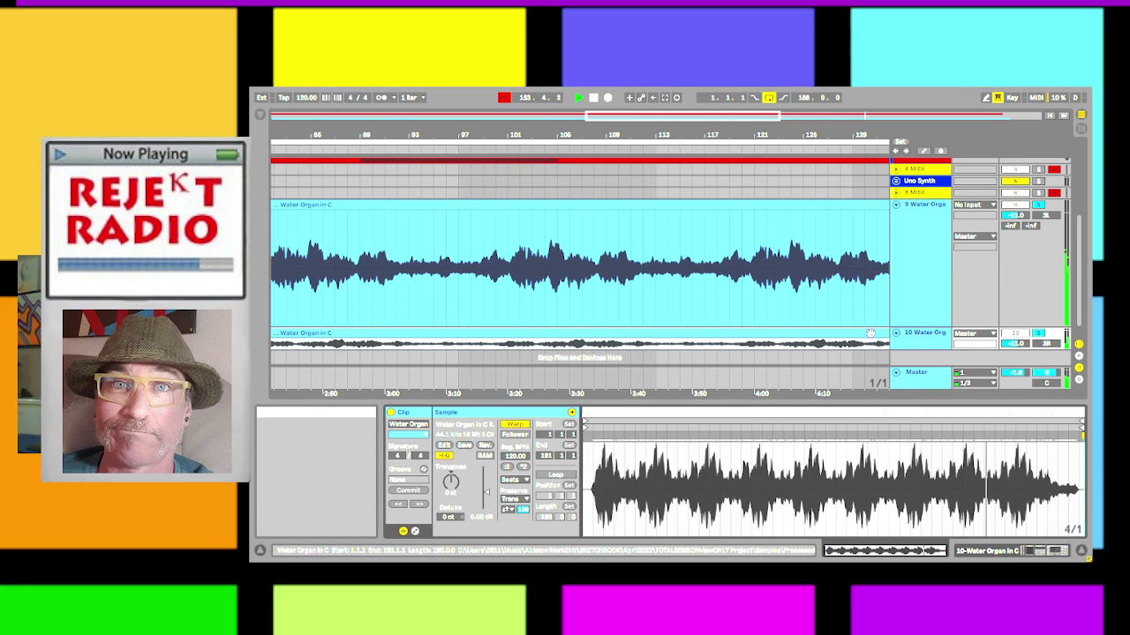
click(473, 521)
text(-6)
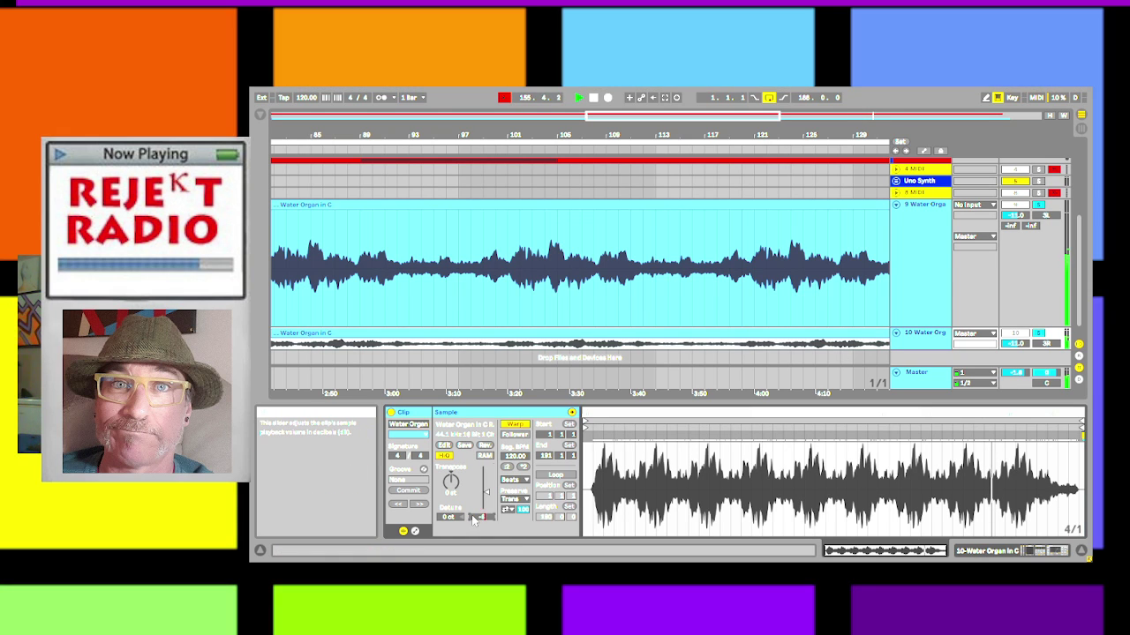
key(Return)
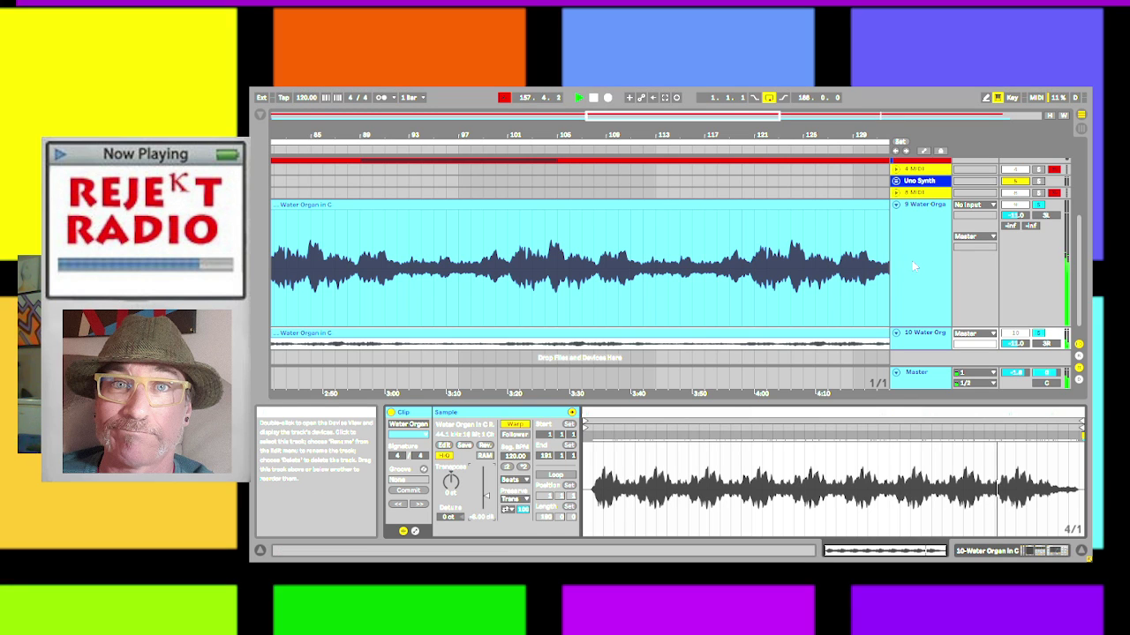
Compare the sample settings of the two Water Organ clips and look over the MIDI and audio tracks in the arrangement.
double_click(914, 265)
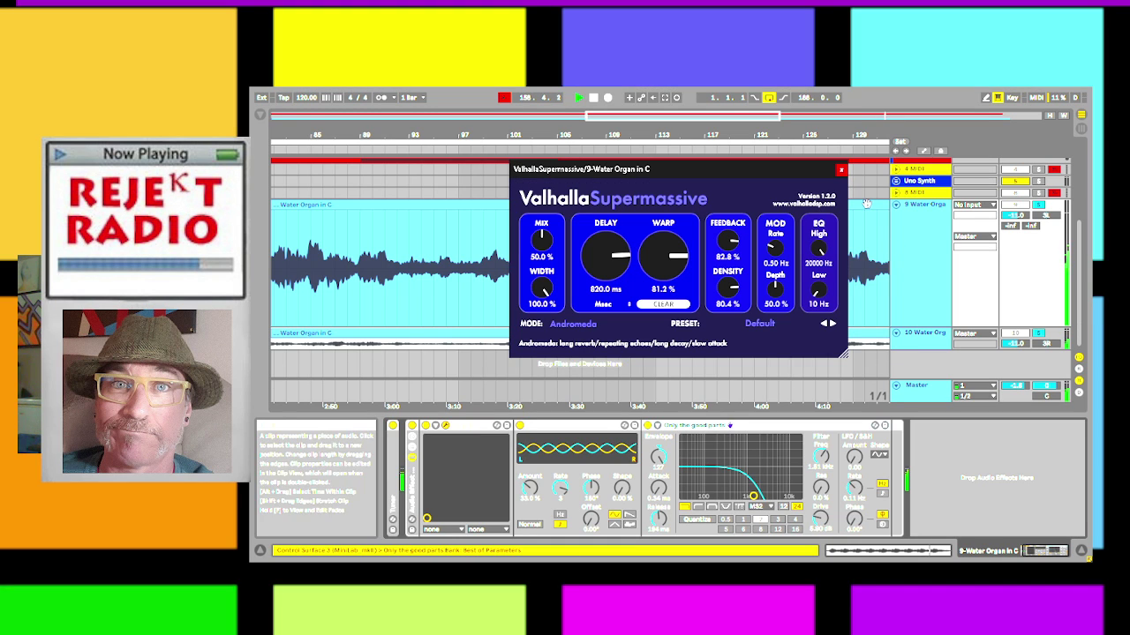
click(867, 204)
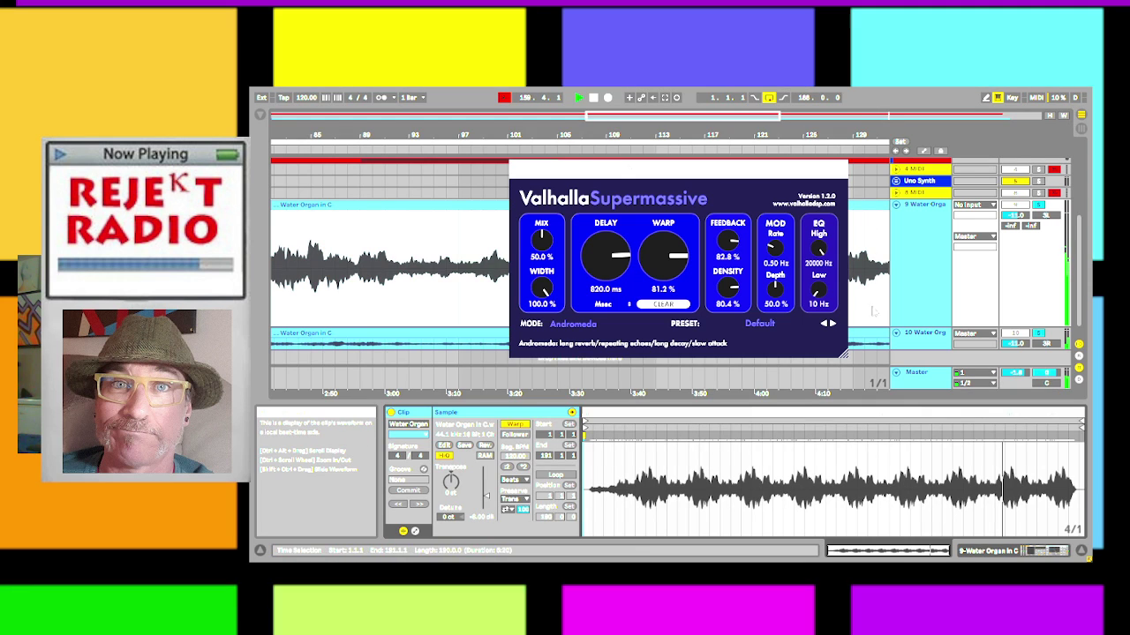
click(874, 334)
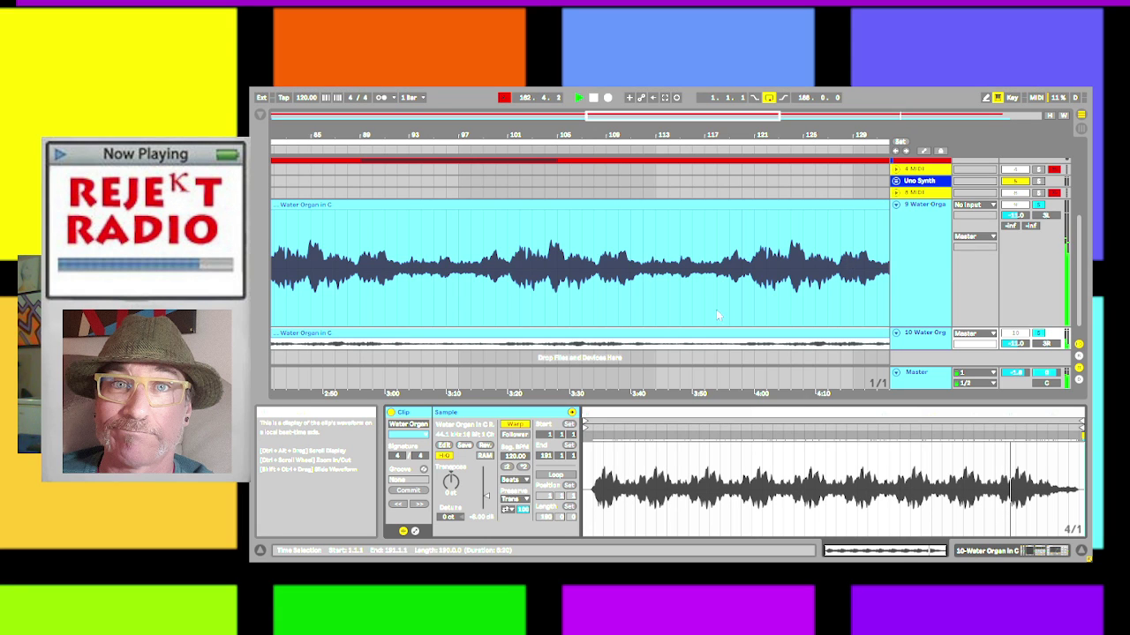
scroll(796, 279, up, 6)
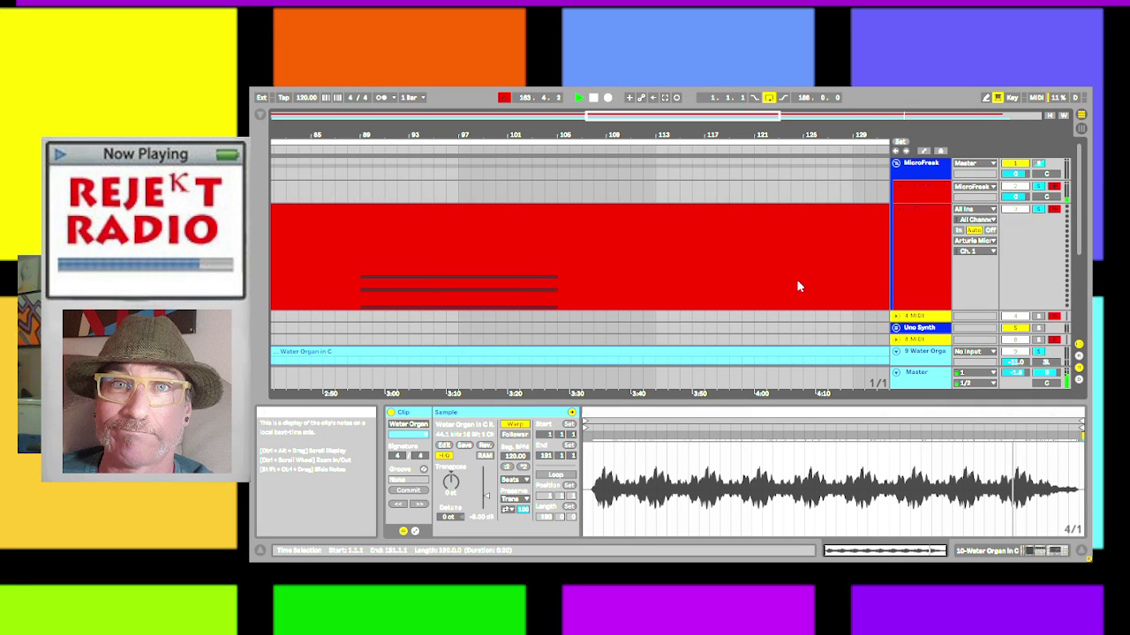
scroll(796, 279, down, 3)
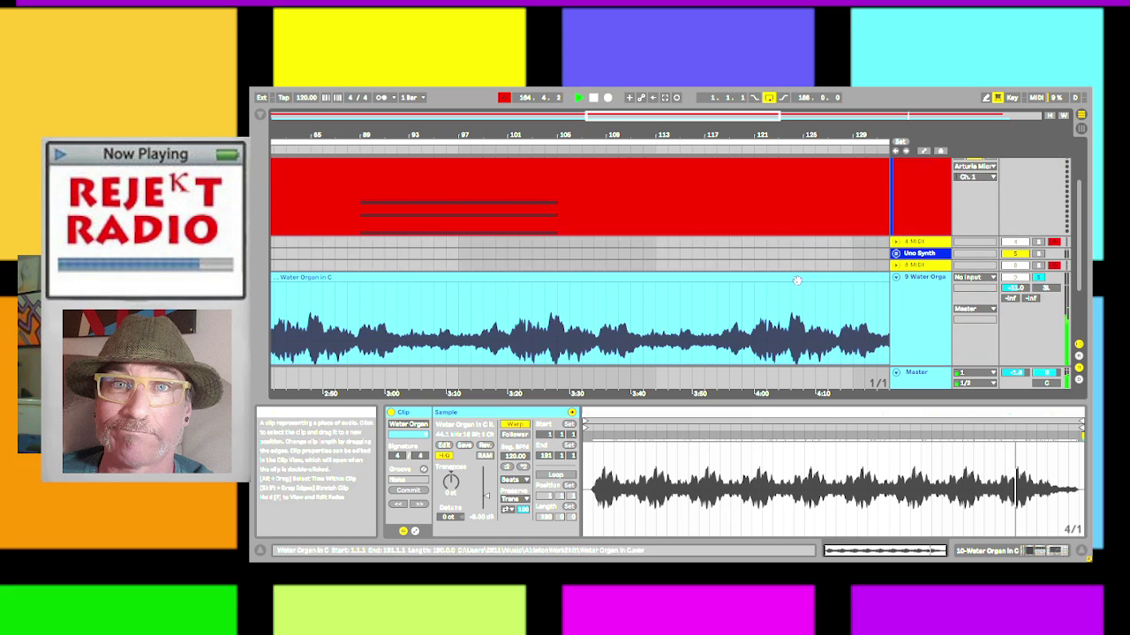
scroll(797, 279, down, 3)
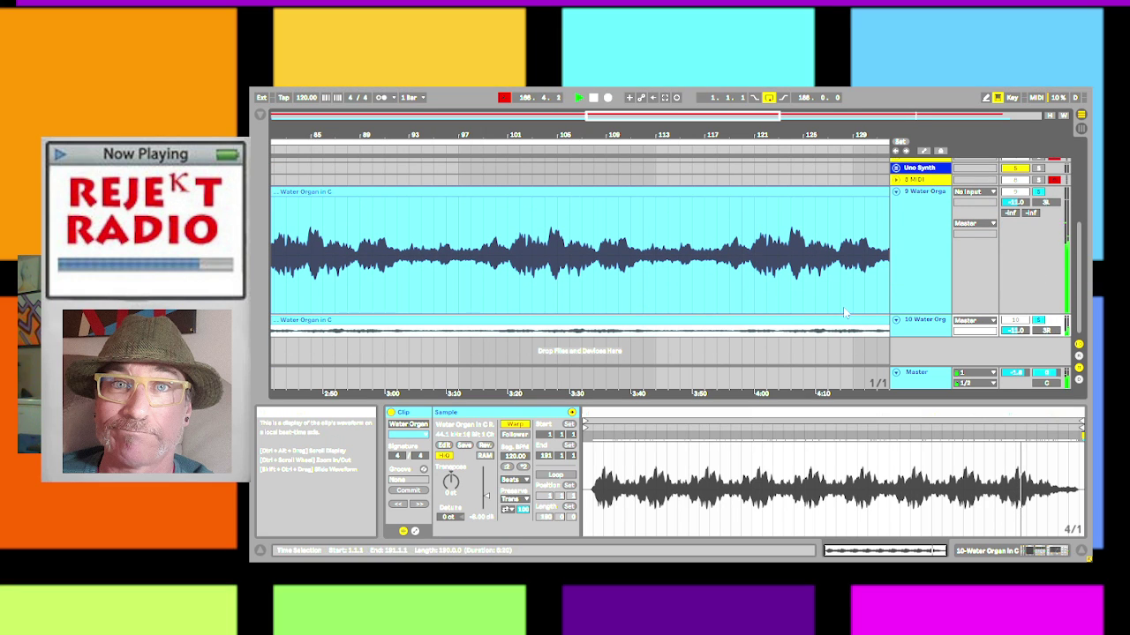
scroll(844, 312, up, 6)
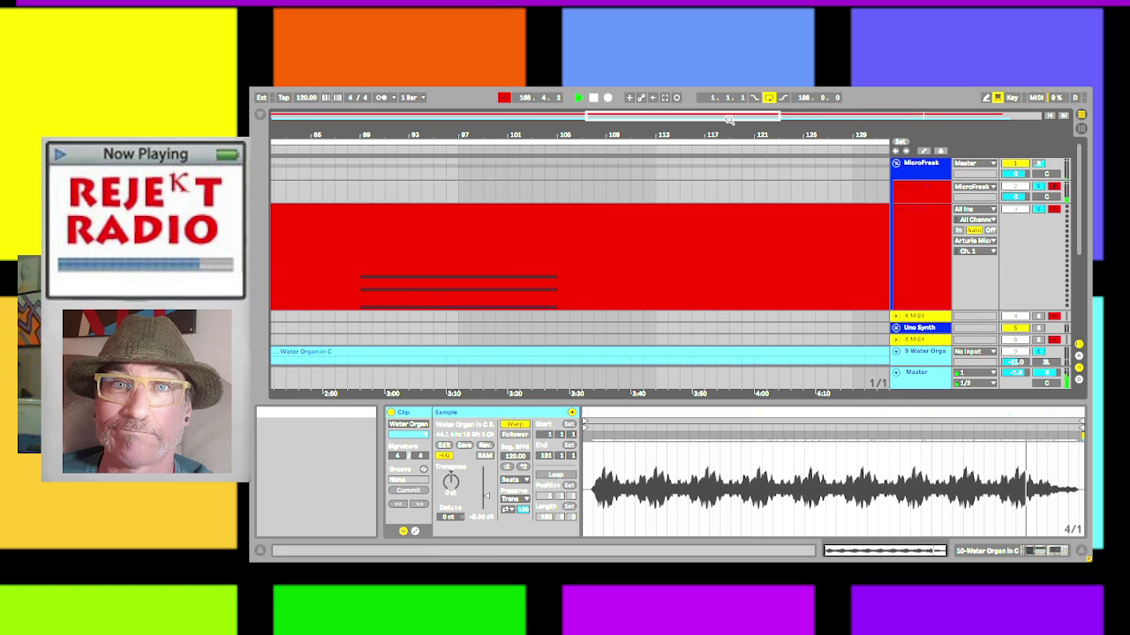
Show the full length of the arrangement and examine both Water Organ clips' waveforms and sample settings.
drag(728, 117, 729, 71)
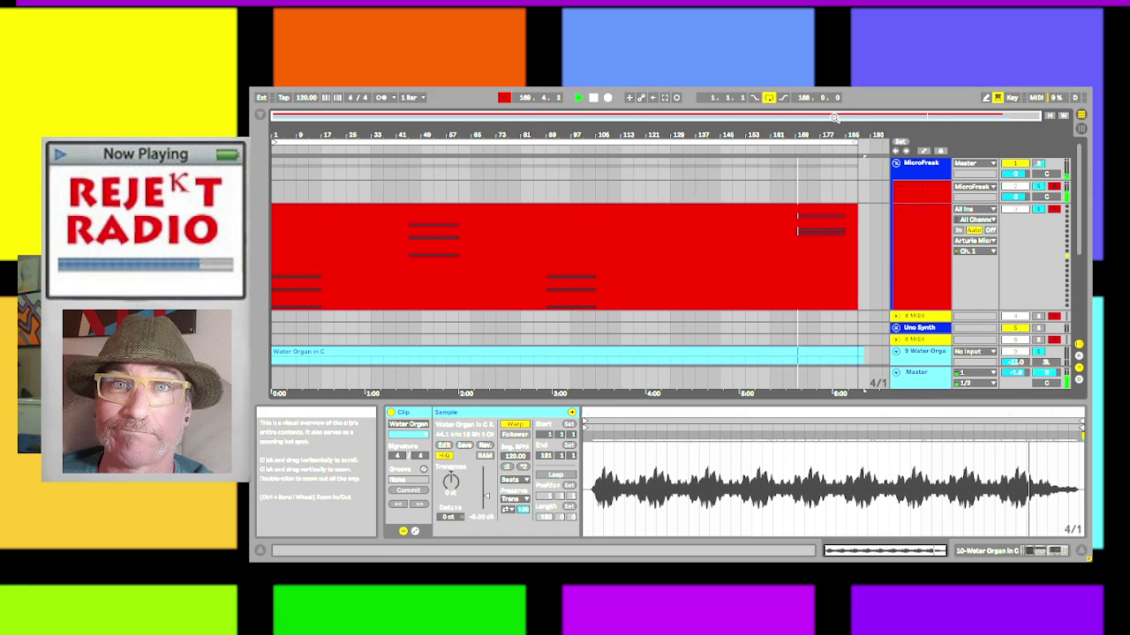
scroll(869, 256, down, 2)
scroll(868, 250, down, 4)
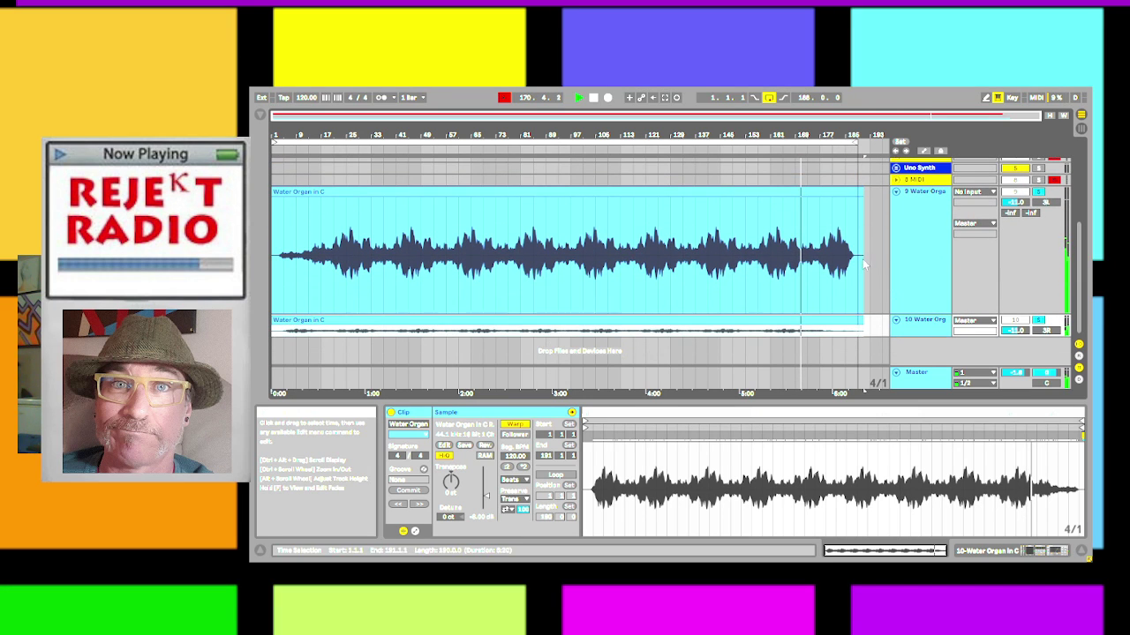
click(770, 338)
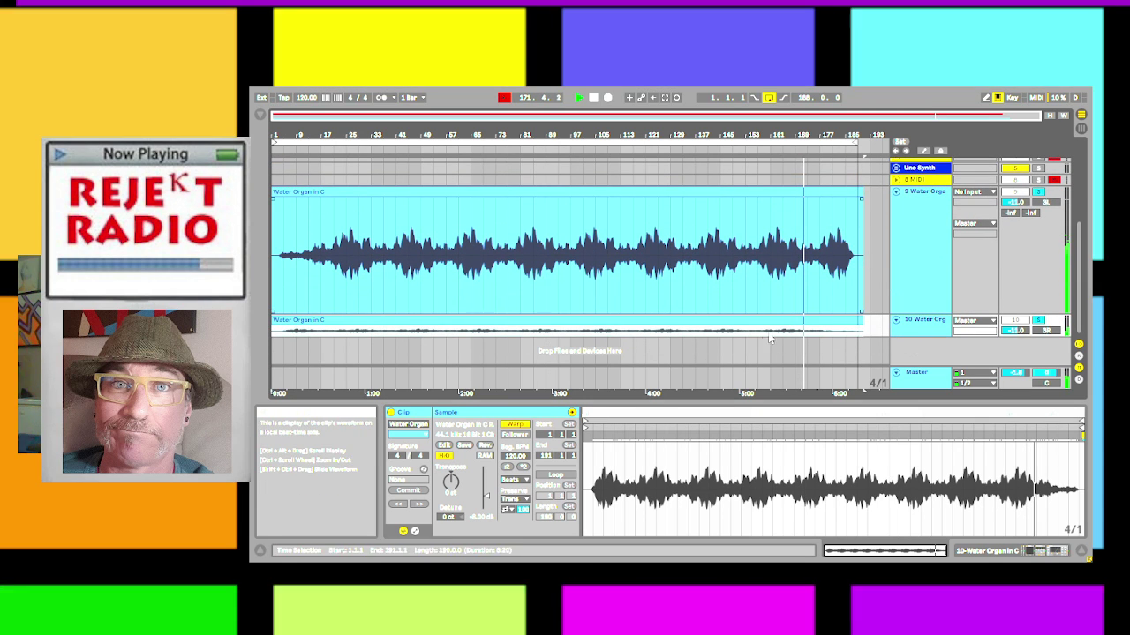
click(788, 192)
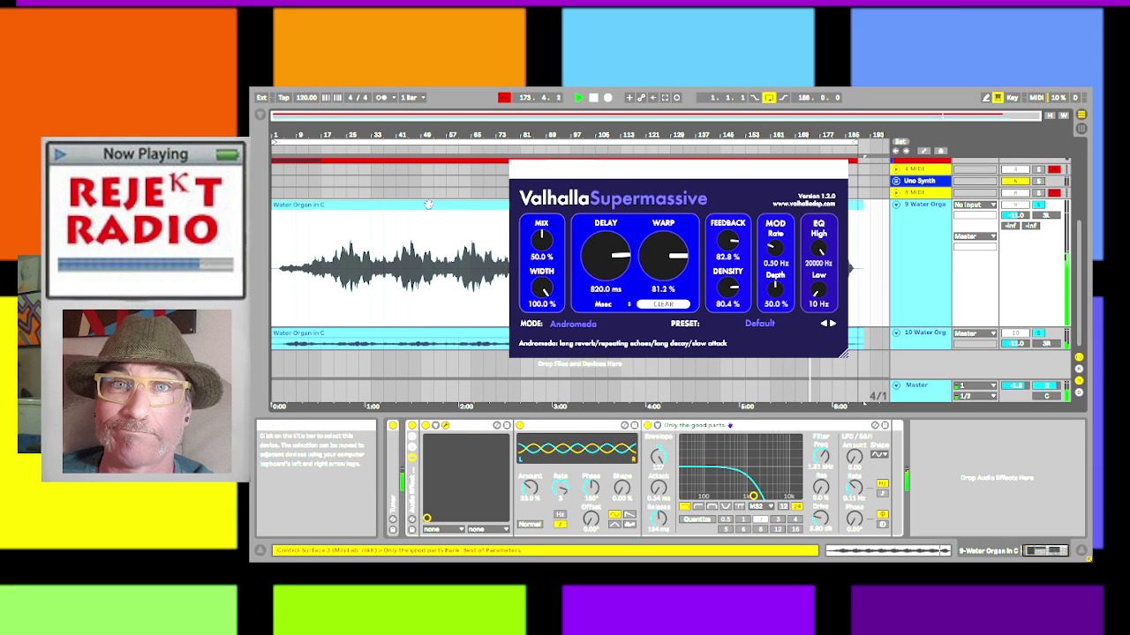
click(427, 205)
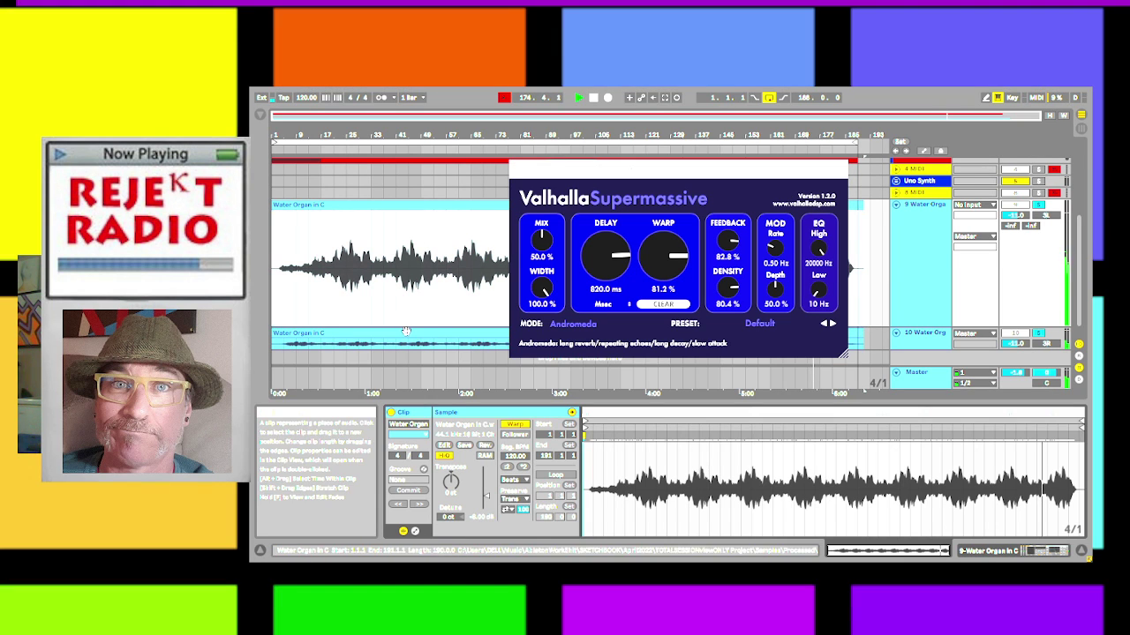
click(406, 331)
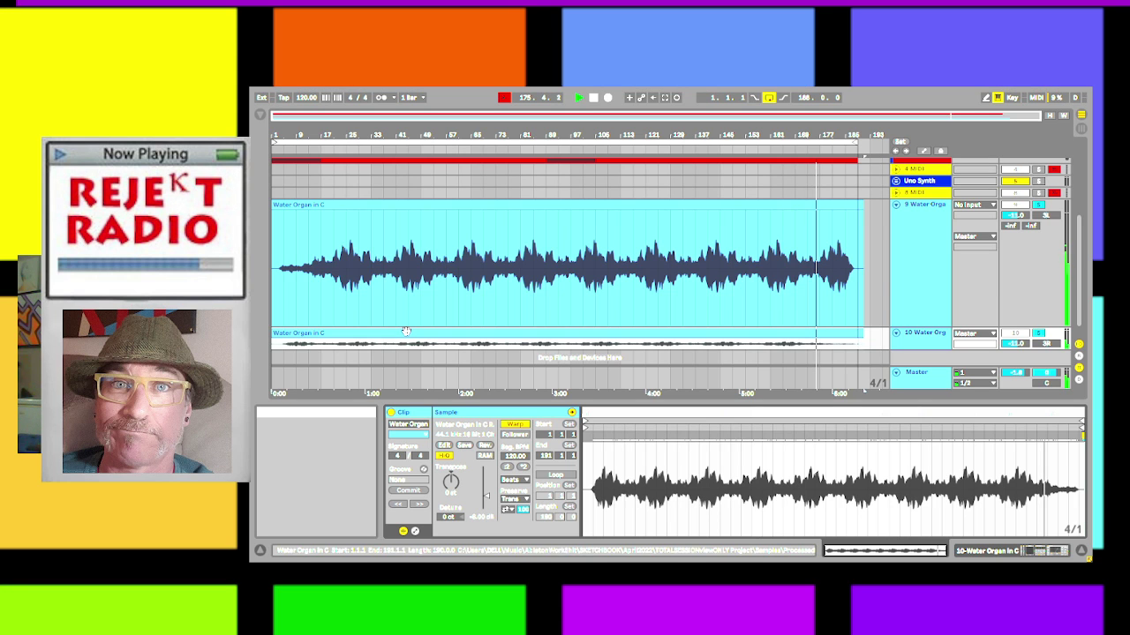
scroll(406, 331, up, 5)
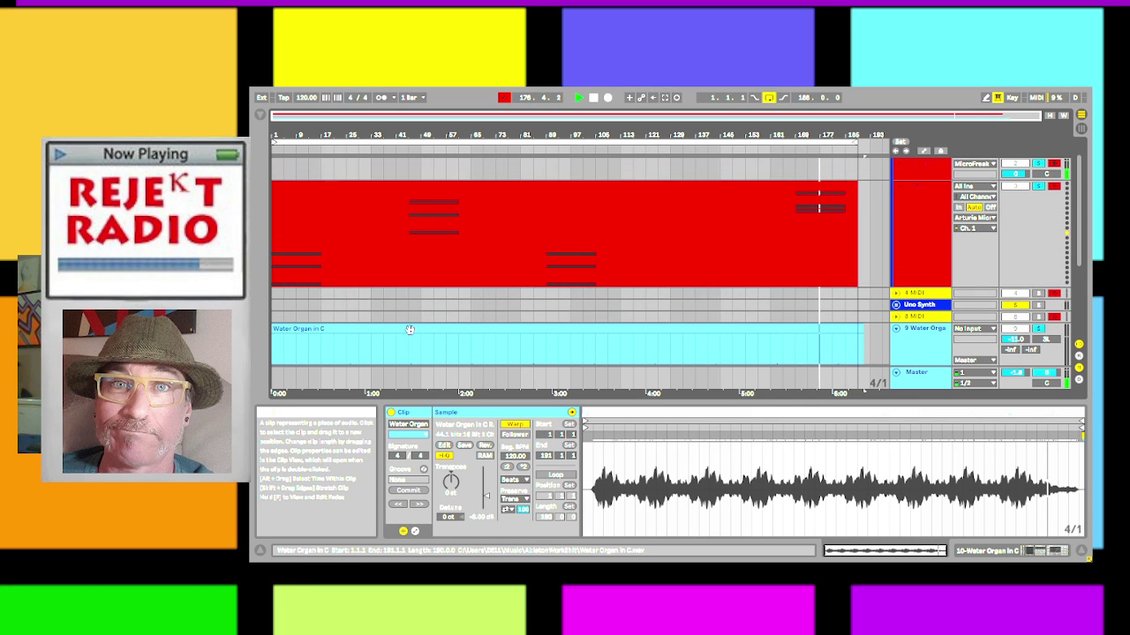
scroll(409, 329, down, 5)
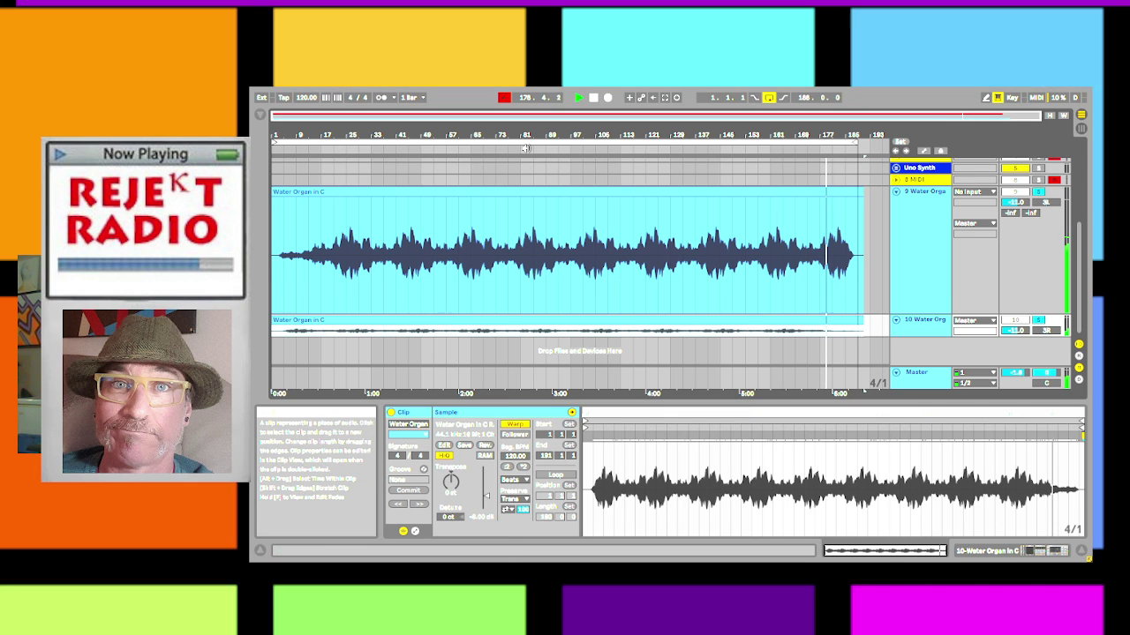
Open the sample settings of the 9-Water Organ in C clip and close the ValhallaSupermassive window.
click(513, 189)
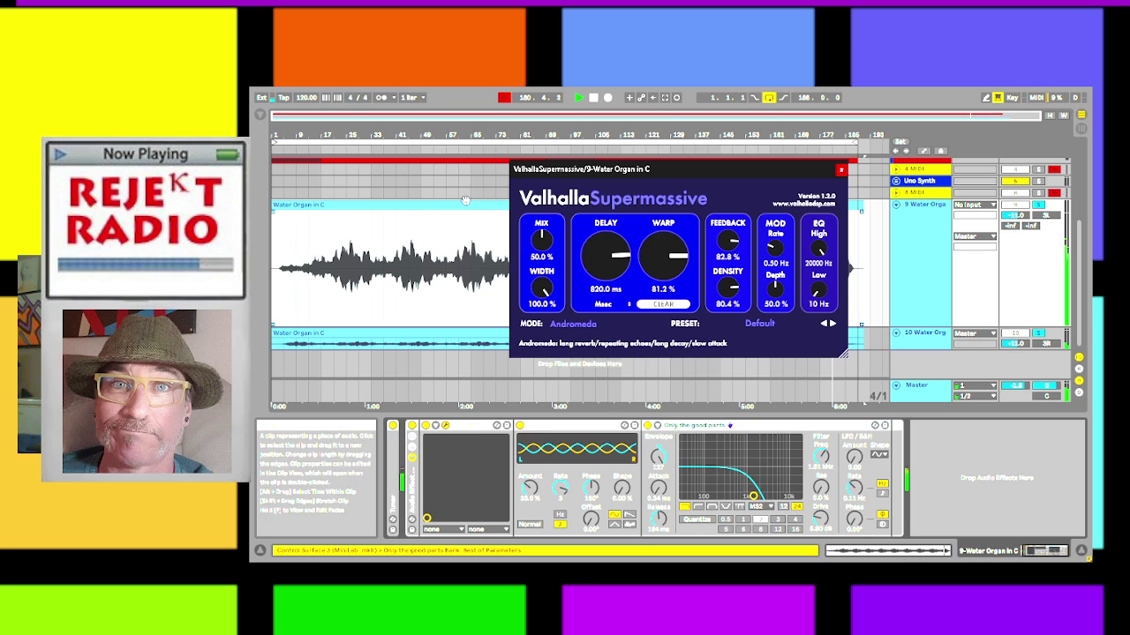
double_click(466, 205)
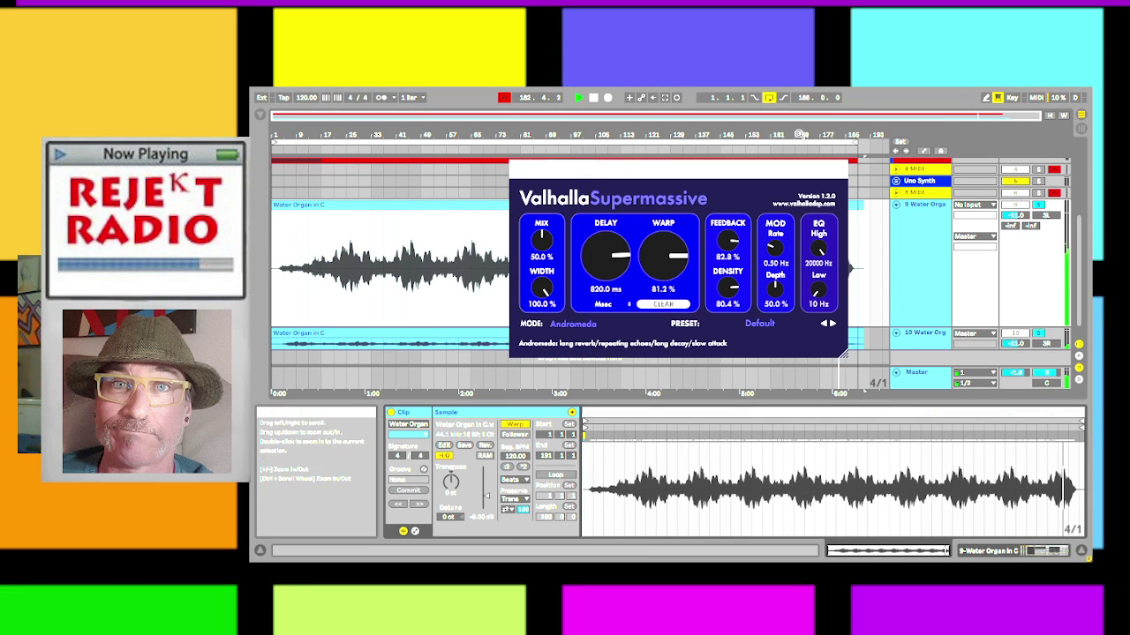
click(838, 185)
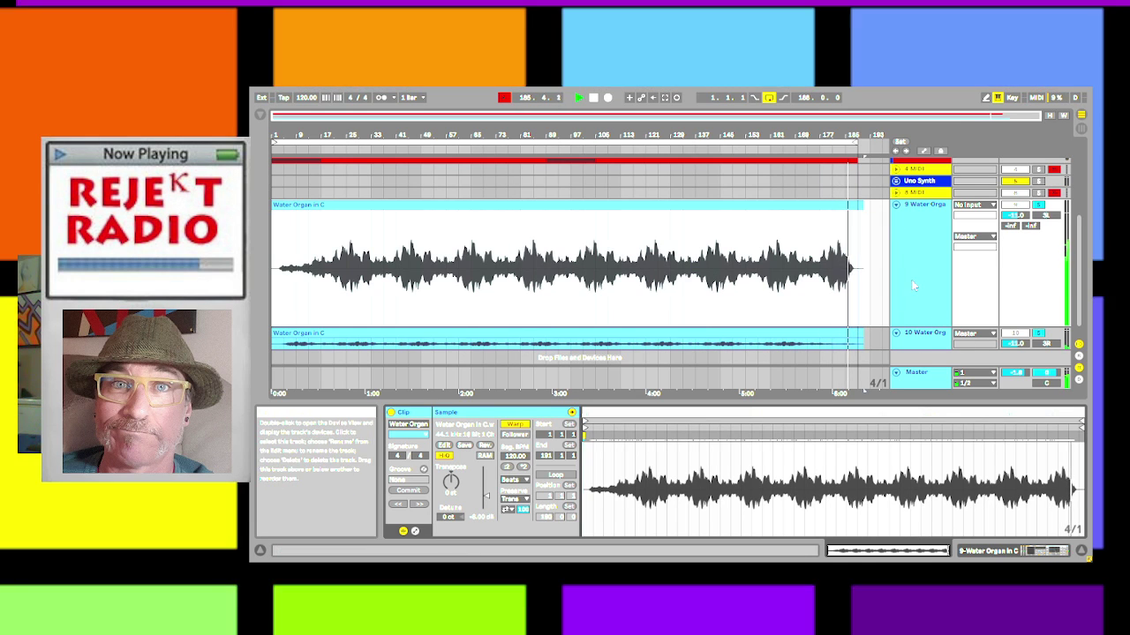
Enlarge the 10-Water Organ in C track in the arrangement to show its full waveform, and display its device chain.
scroll(918, 340, down, 1)
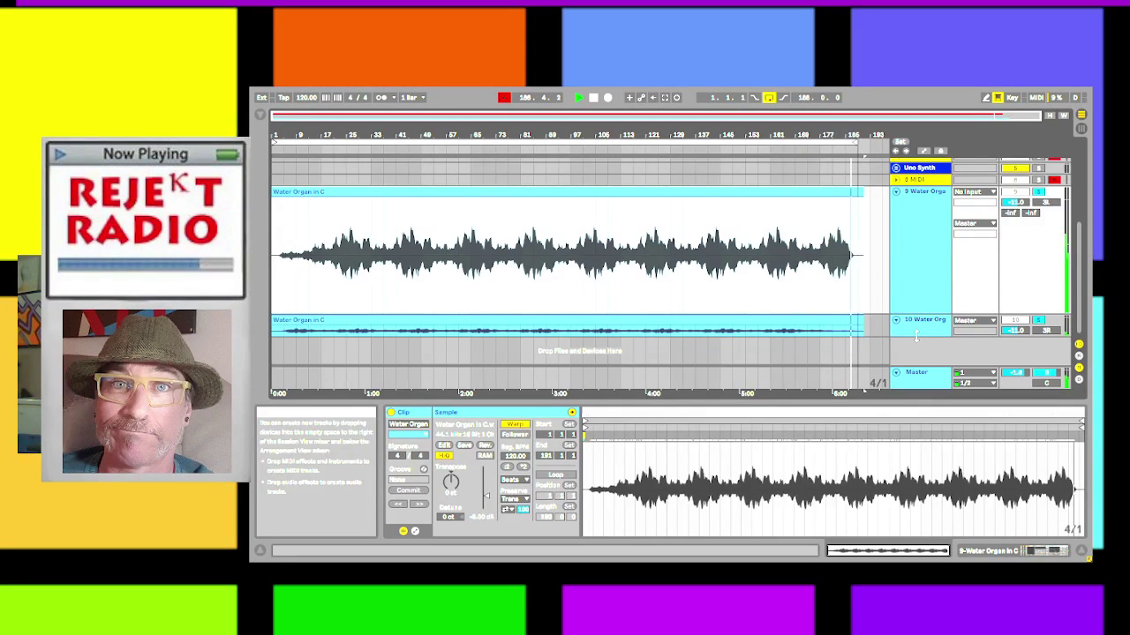
double_click(918, 336)
scroll(875, 312, down, 4)
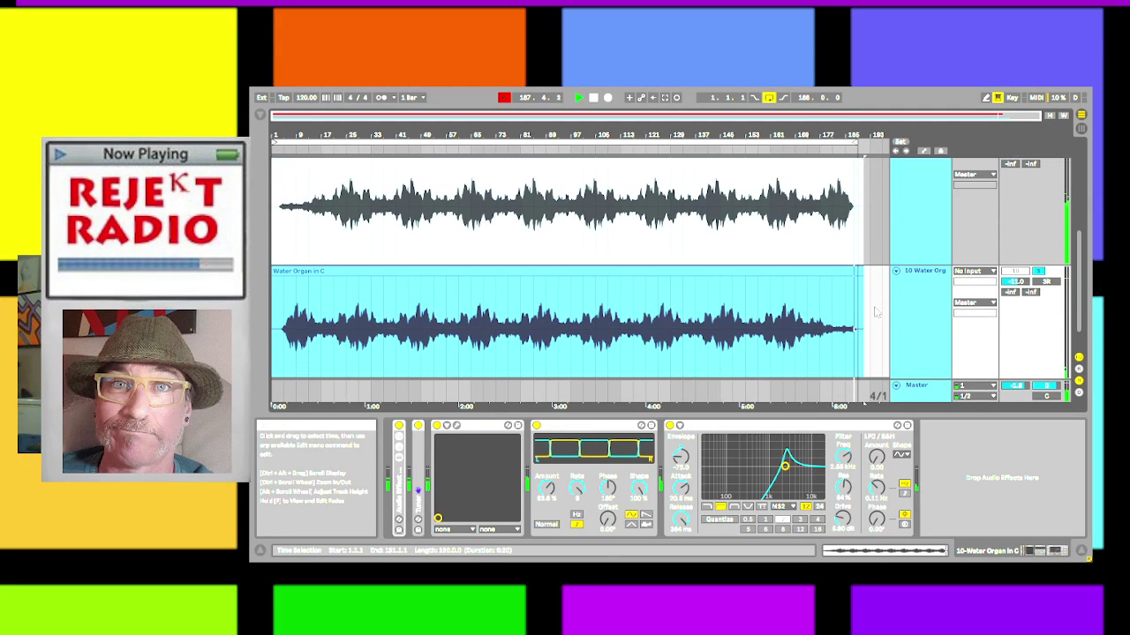
scroll(876, 313, up, 3)
scroll(875, 314, up, 3)
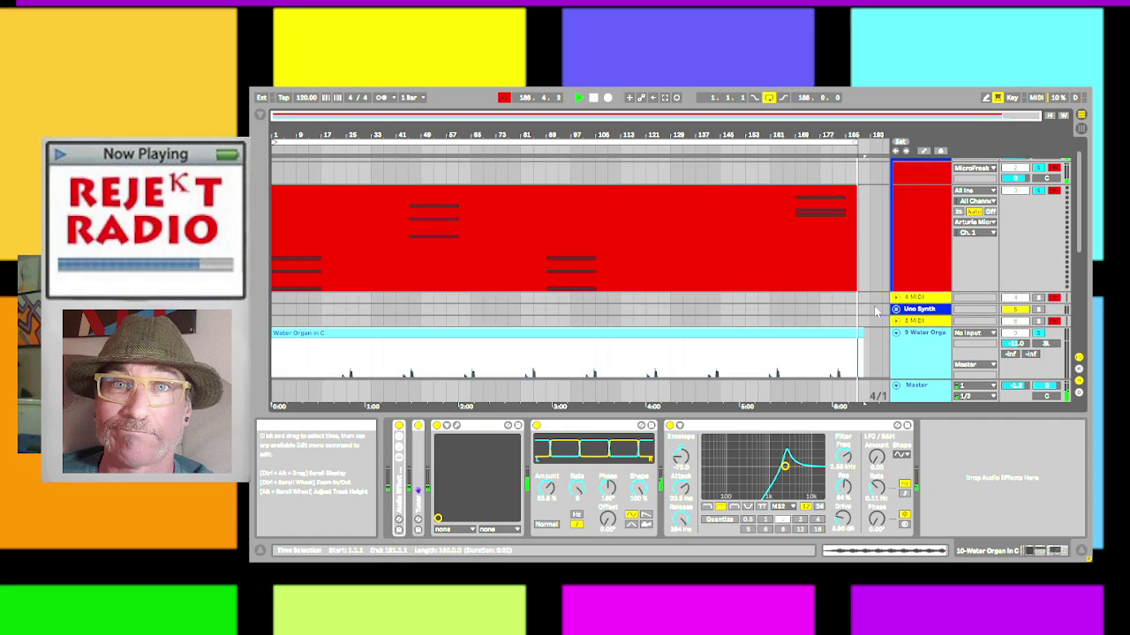